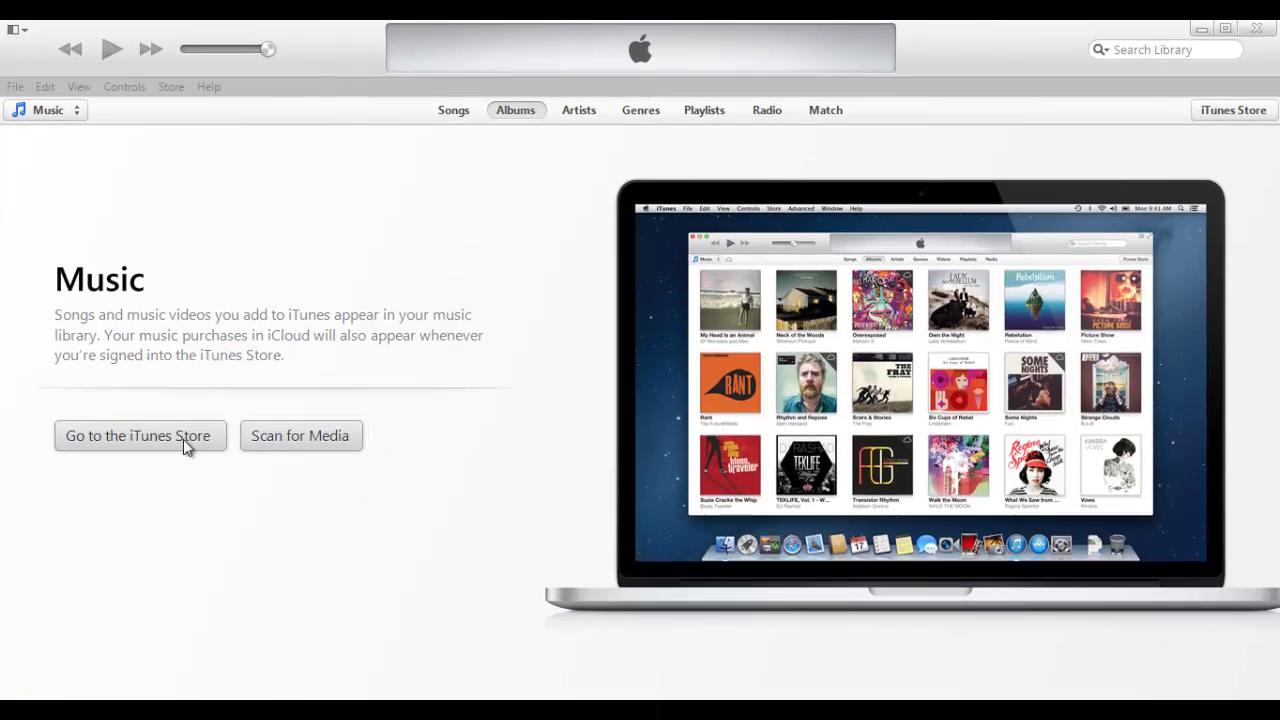
Go from the empty Music library page to the iTunes Store
left_click(182, 421)
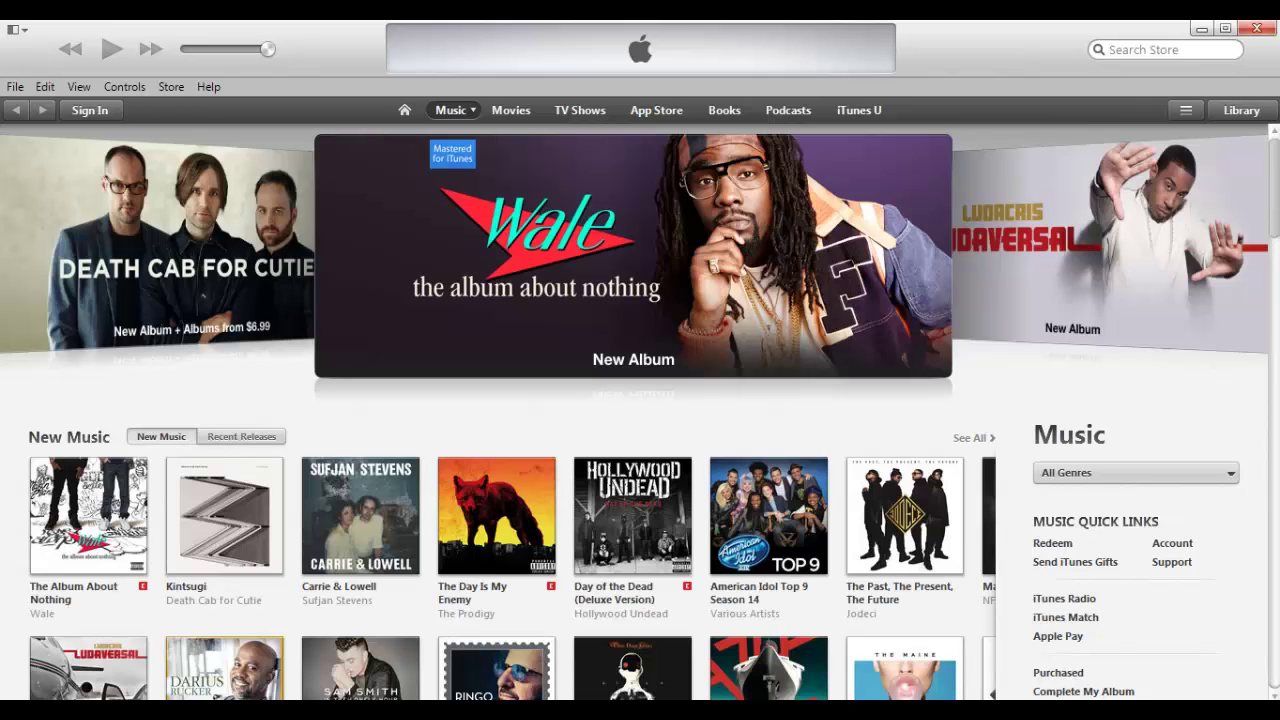
Change the store country to Saudi Arabia using the flag at the bottom of the store page
scroll(640, 410, "down", 10)
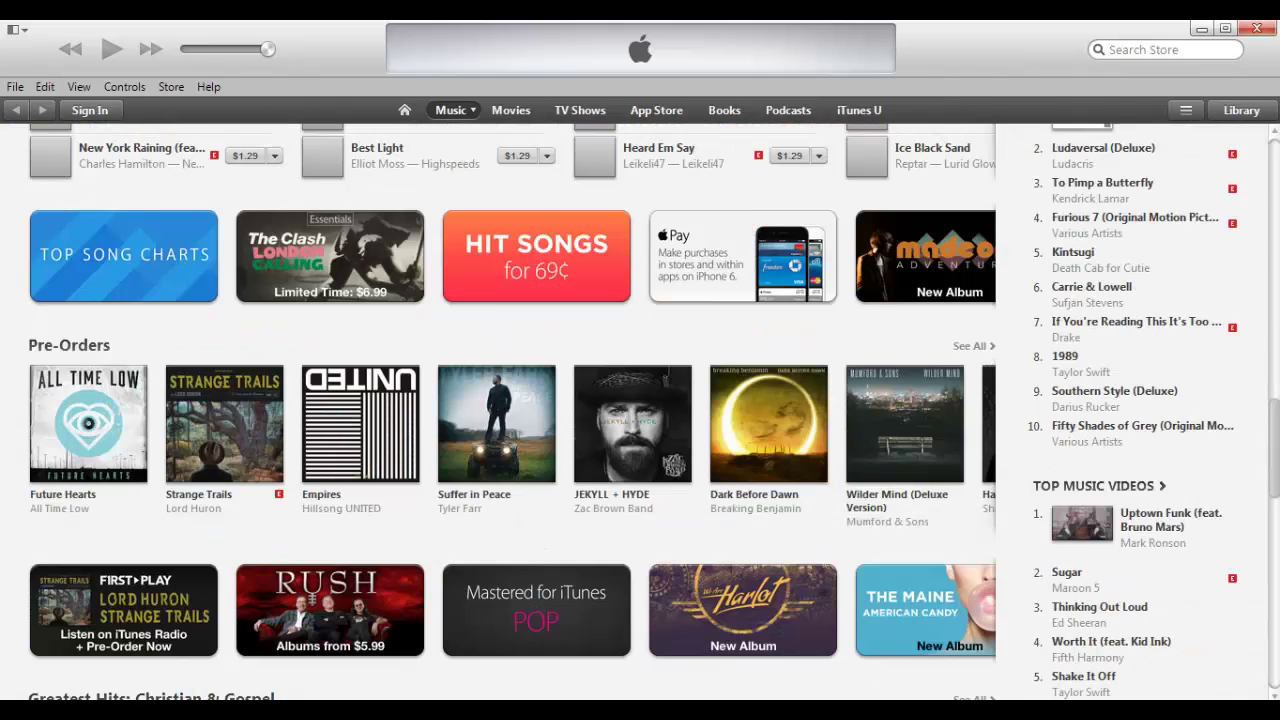
scroll(510, 410, "down", 8)
scroll(1277, 642, "down", 3)
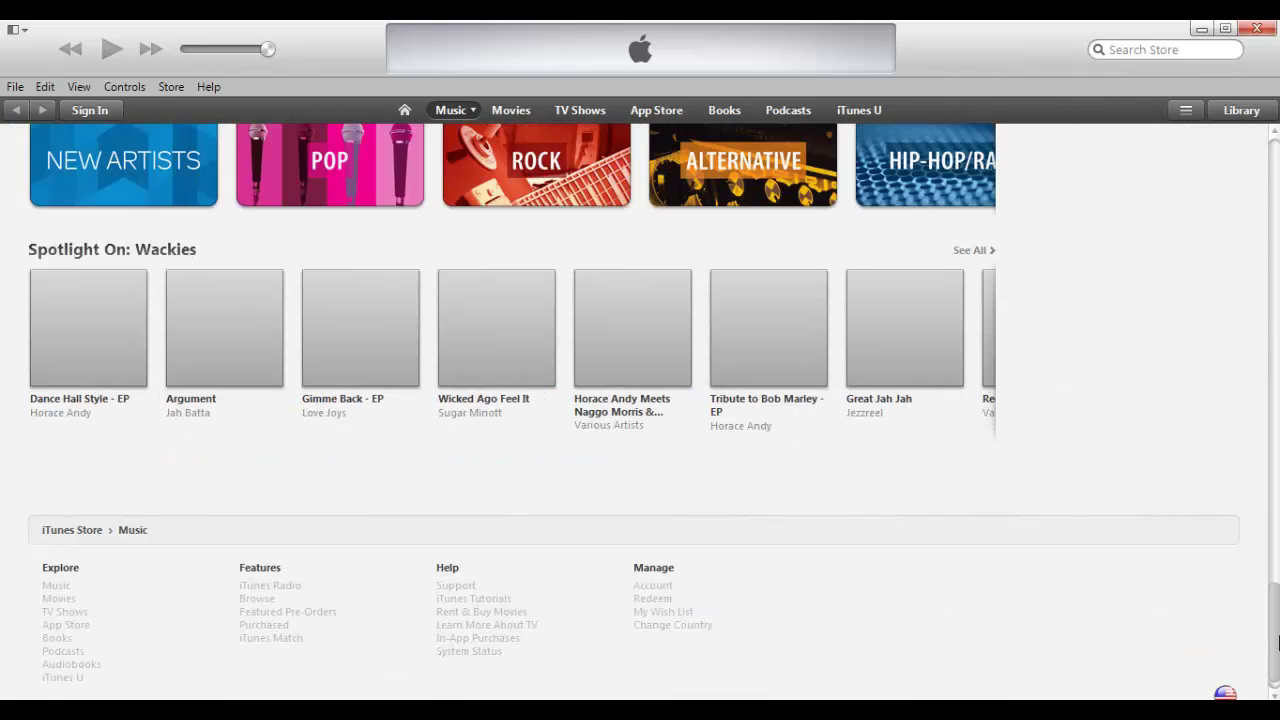
scroll(1277, 642, "down", 1)
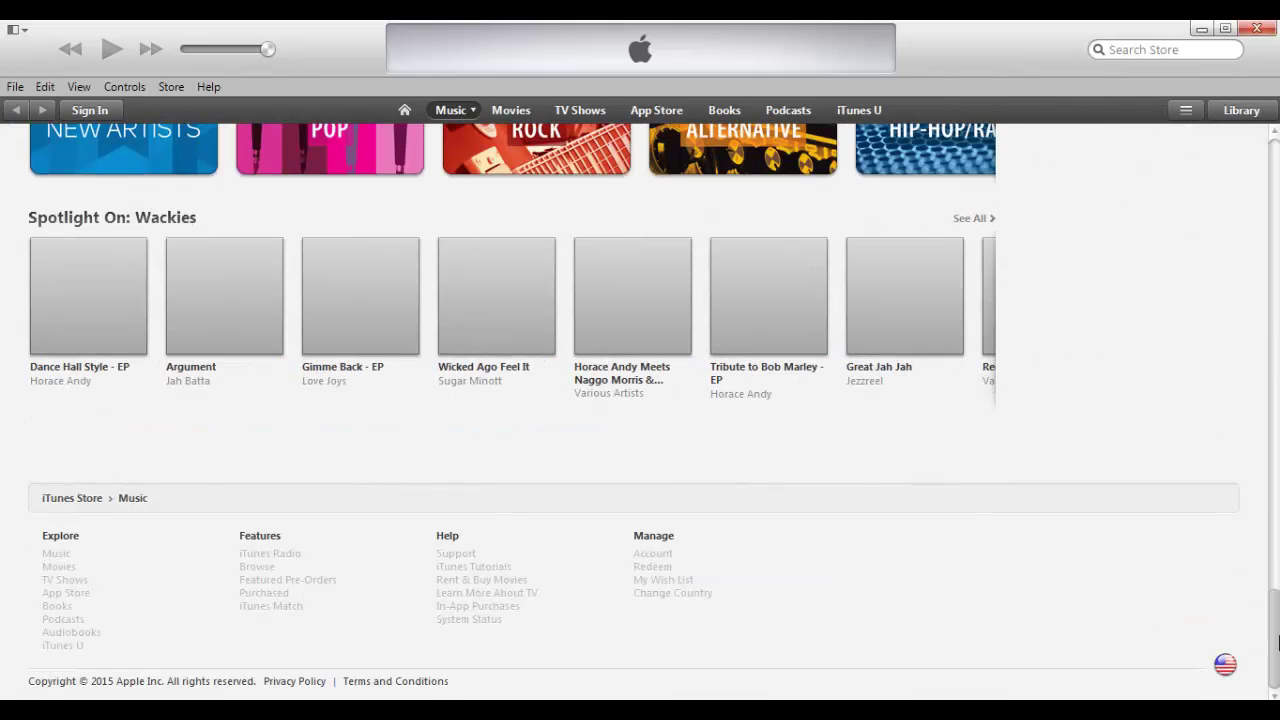
left_click(1227, 664)
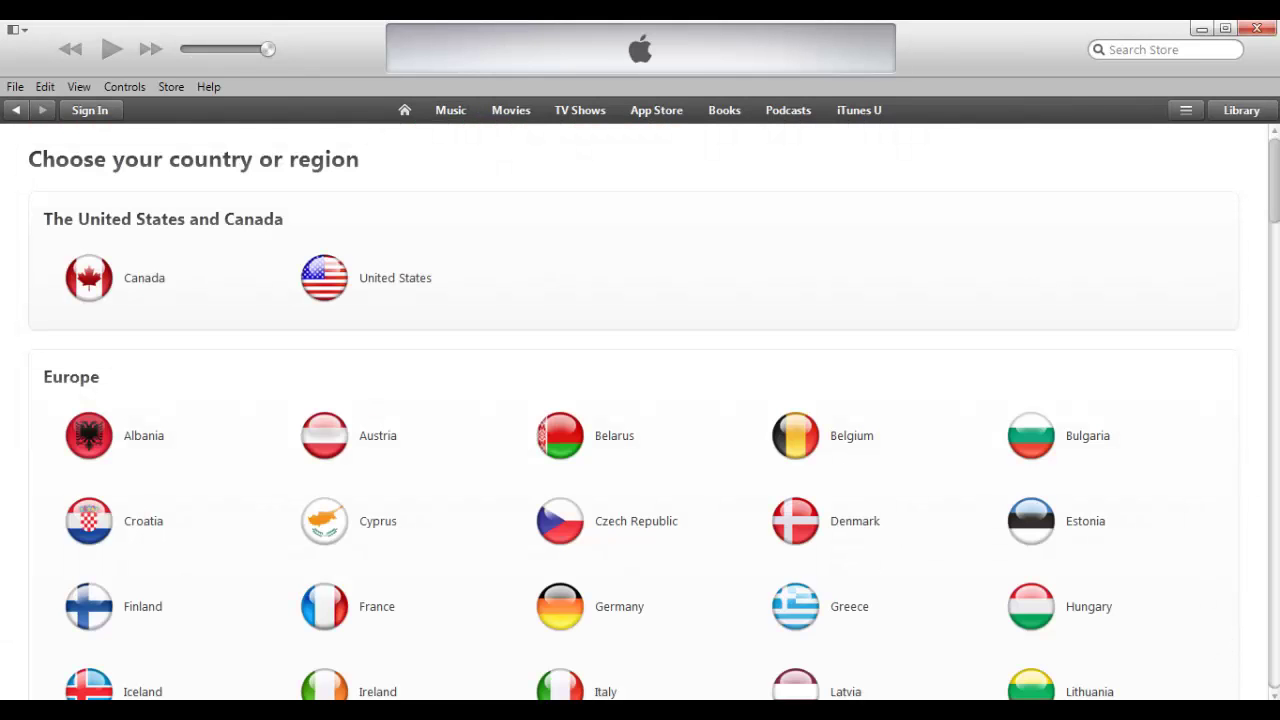
scroll(640, 410, "down", 5)
scroll(640, 410, "down", 10)
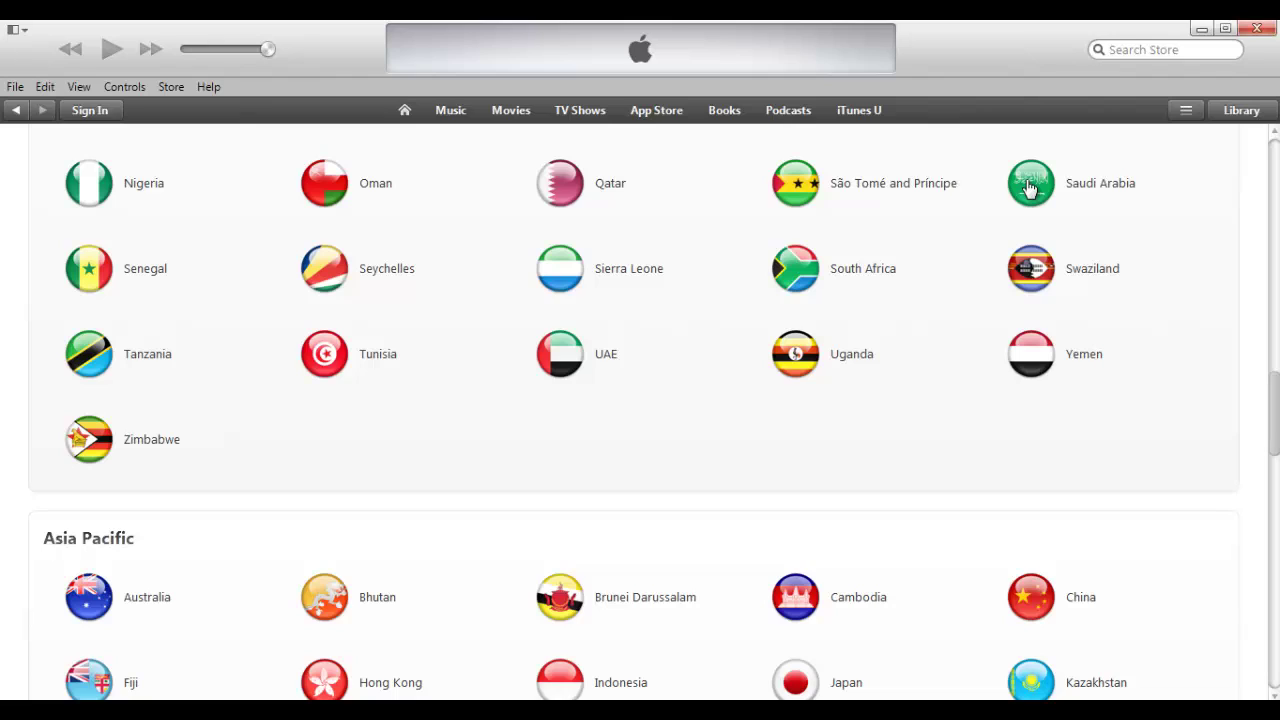
left_click(1030, 189)
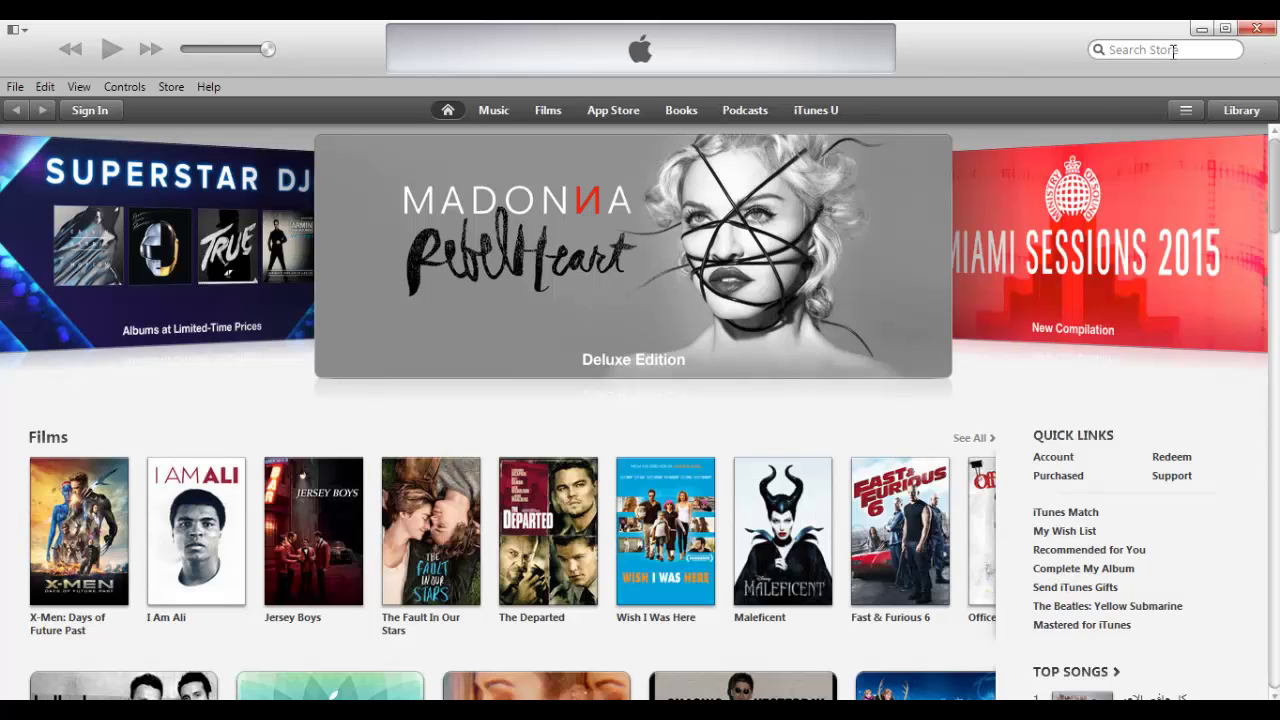
Search the store for 'dawn of titans' via the suggestion for 'daw'
left_click(1173, 51)
type("daw")
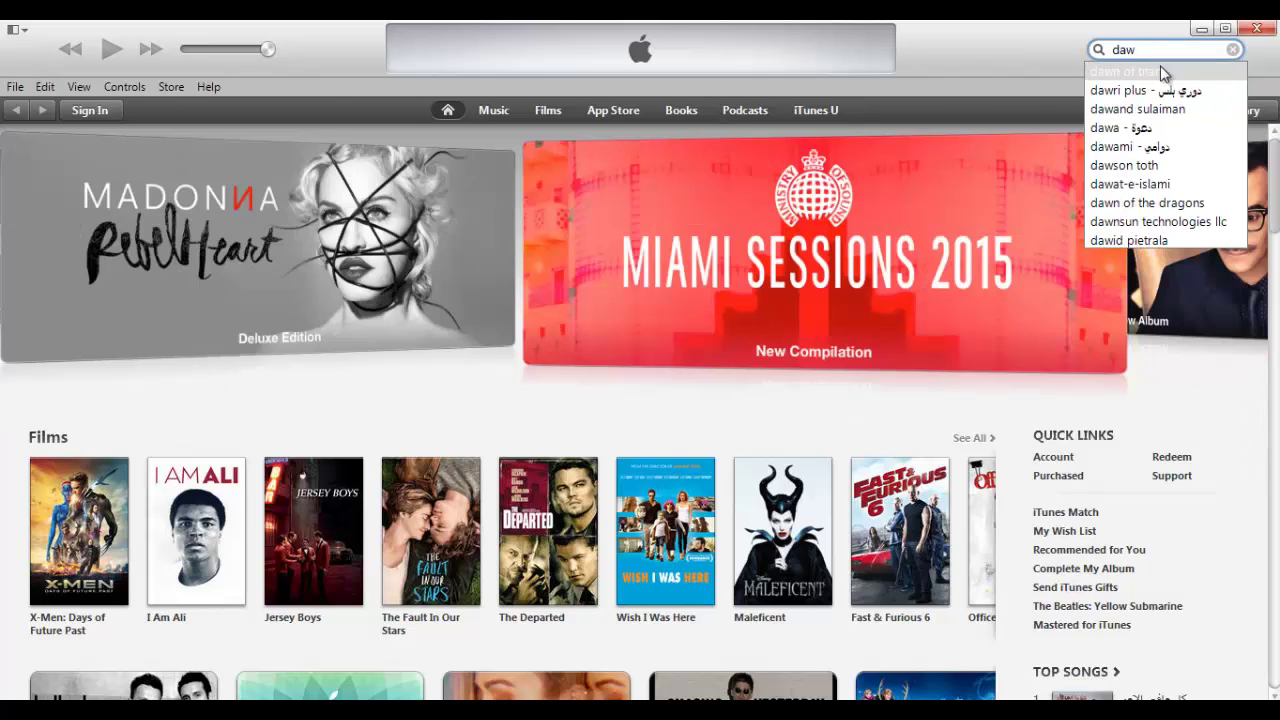
left_click(1160, 71)
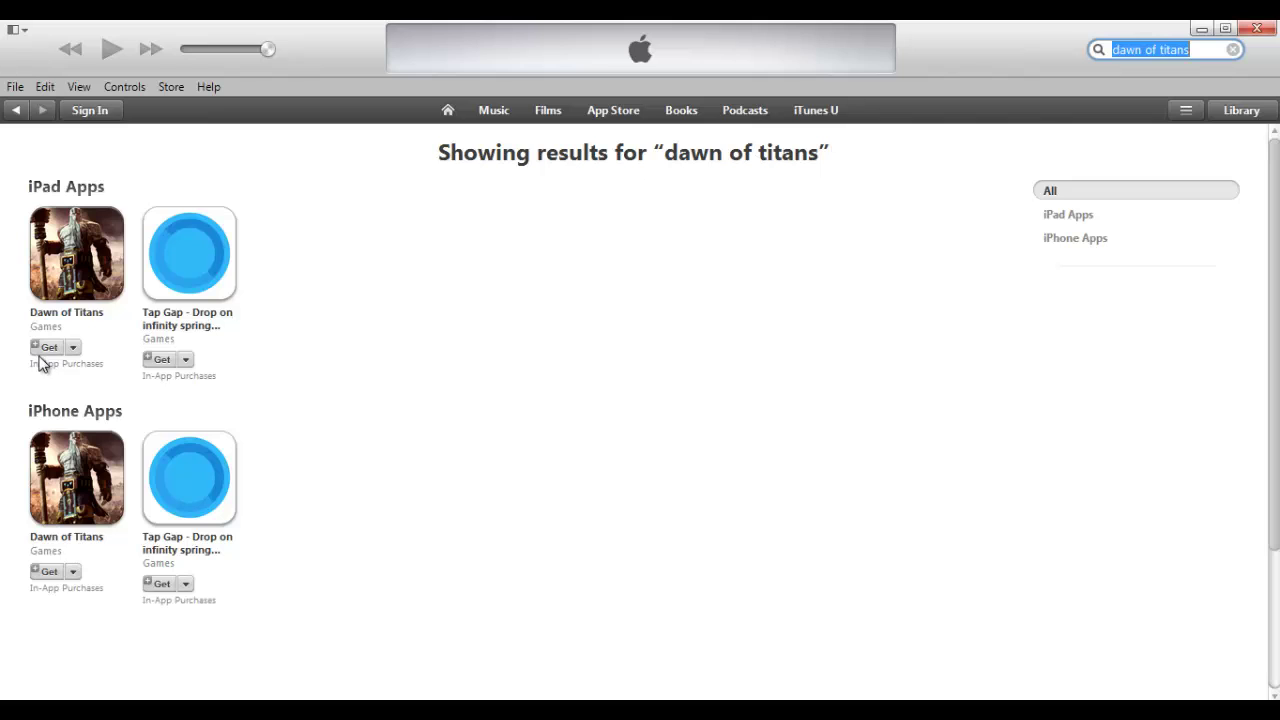
Get the Dawn of Titans iPad app, choose Create Apple ID, and tick the terms agreement
left_click(49, 348)
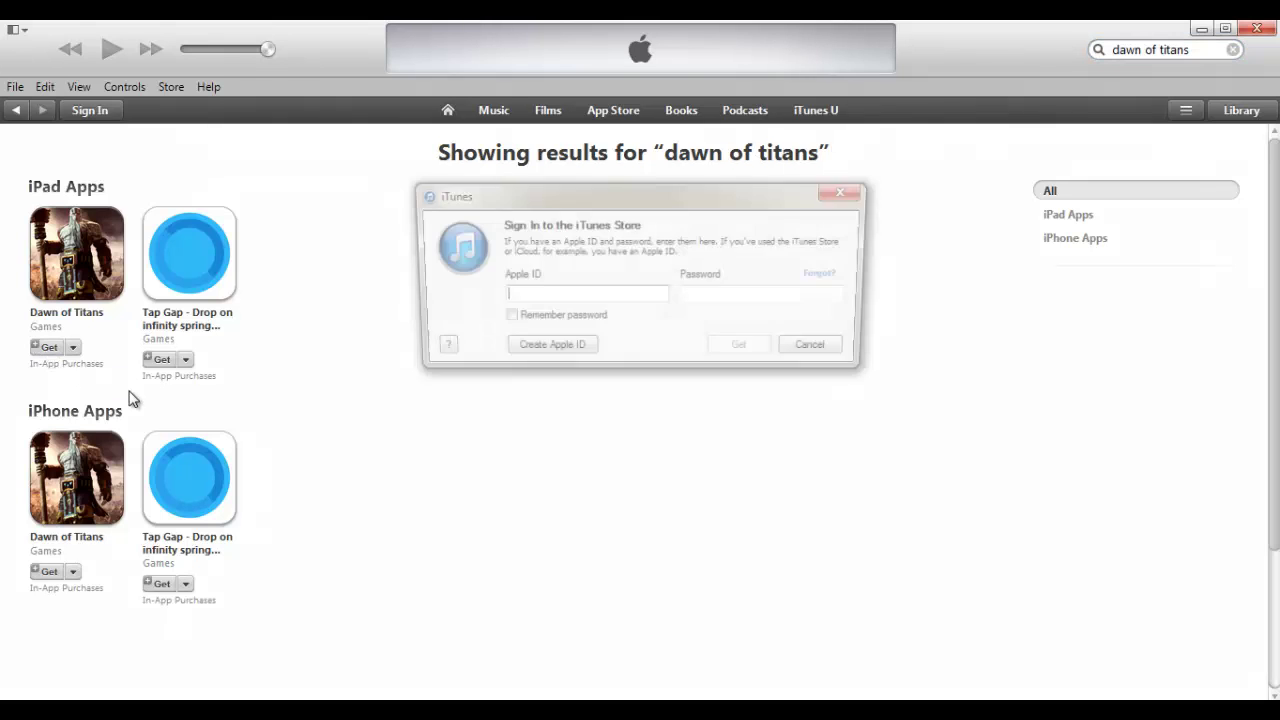
left_click(528, 348)
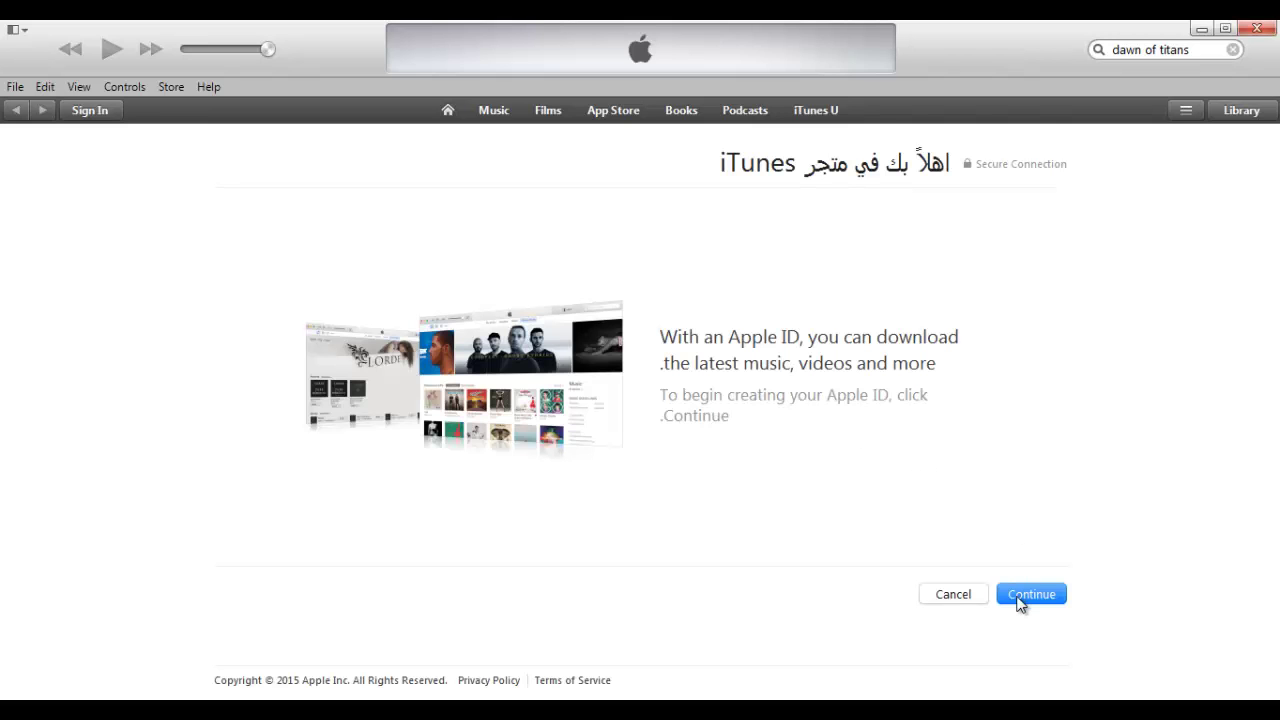
left_click(1020, 604)
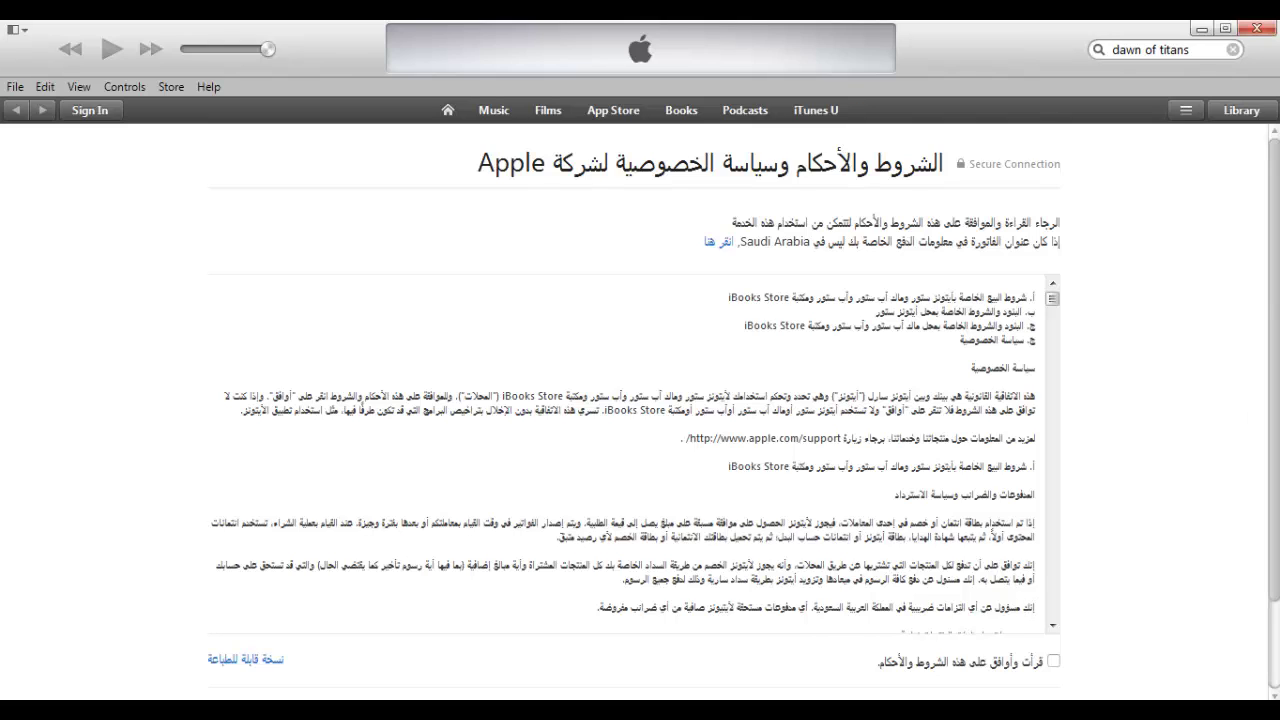
left_click(1054, 662)
scroll(1070, 620, "down", 2)
Accept the terms and enter the new account's e-mail address
left_click(1025, 608)
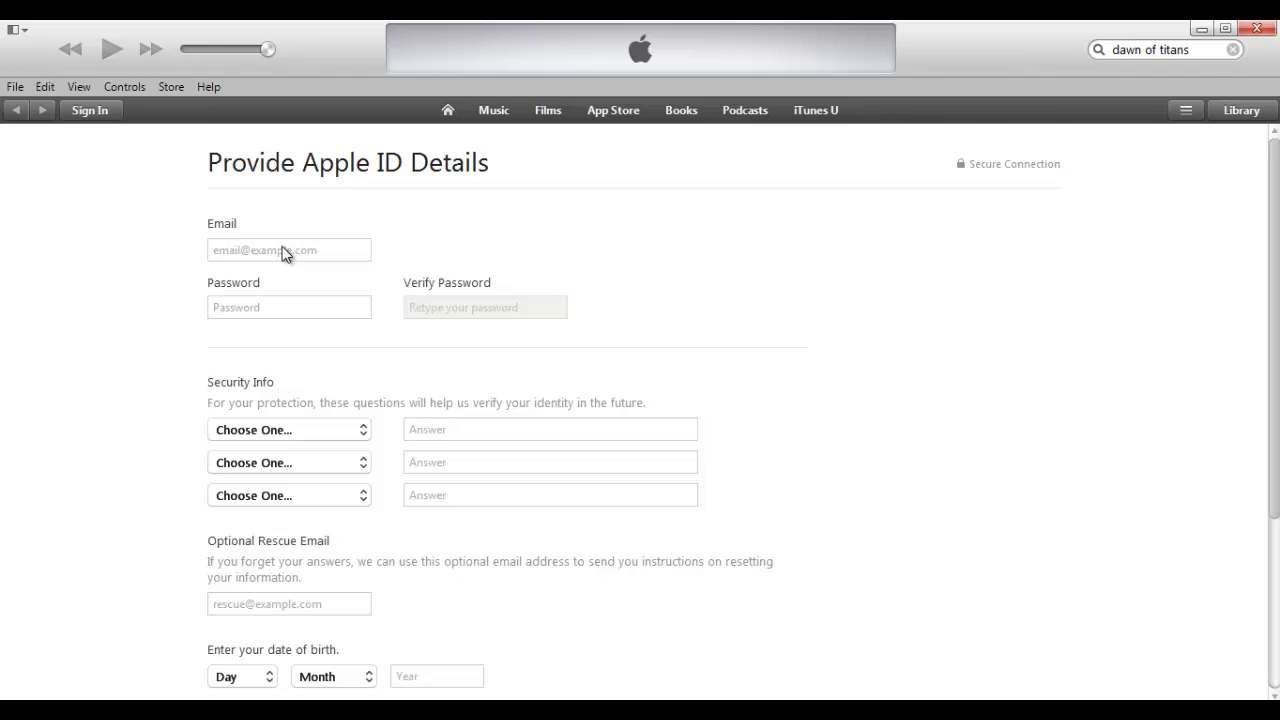
left_click(275, 246)
Replace the rejected password with a valid eight-character one and dismiss the colour-scheme popup
left_click(264, 310)
type("***")
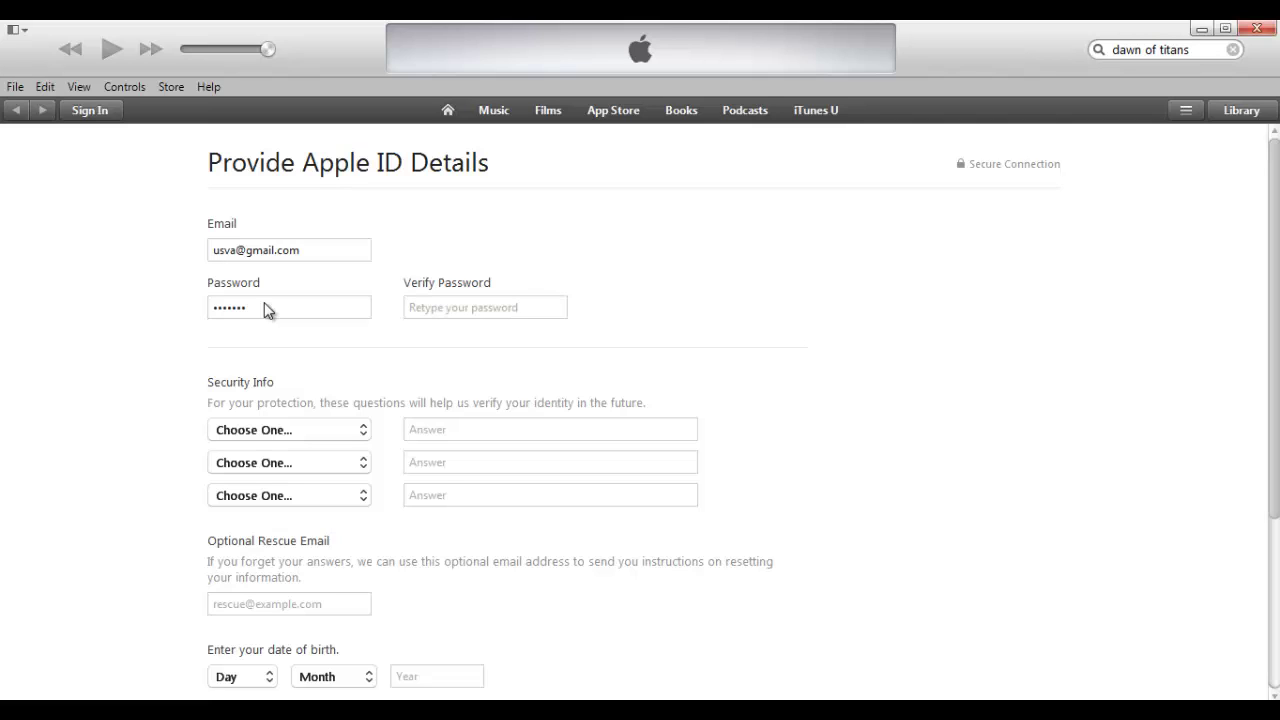
left_click(421, 303)
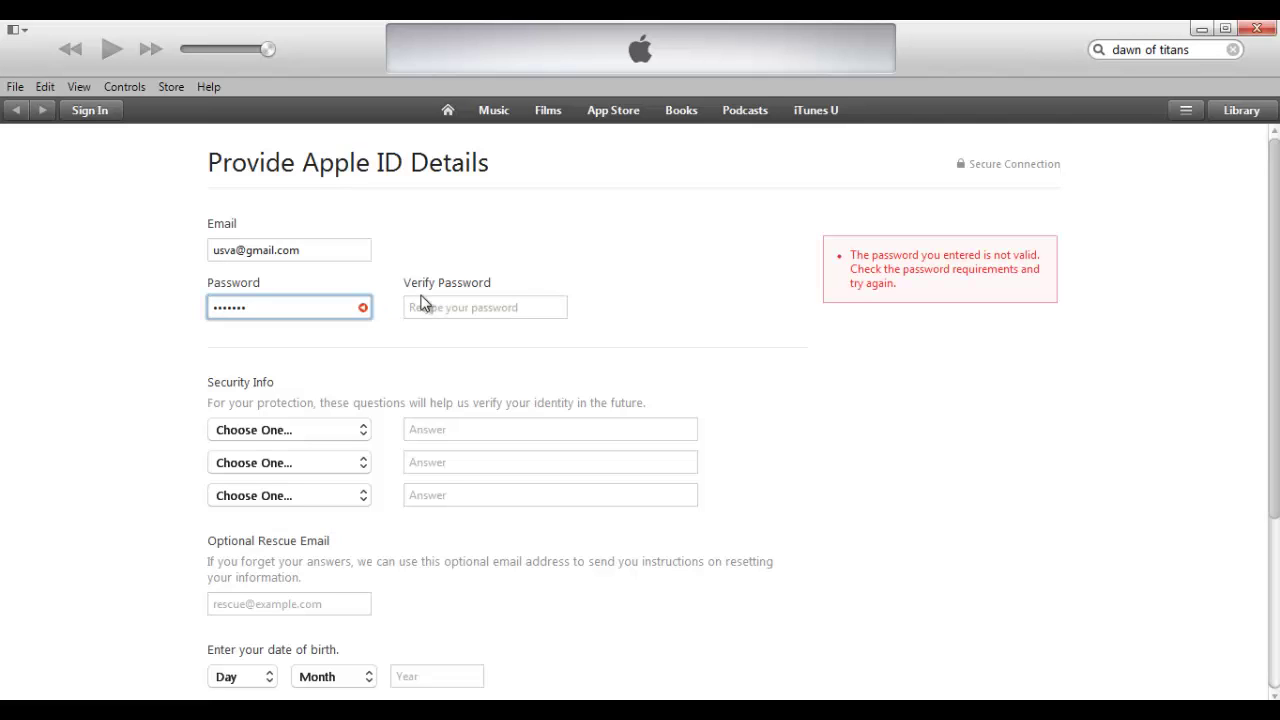
left_click(341, 305)
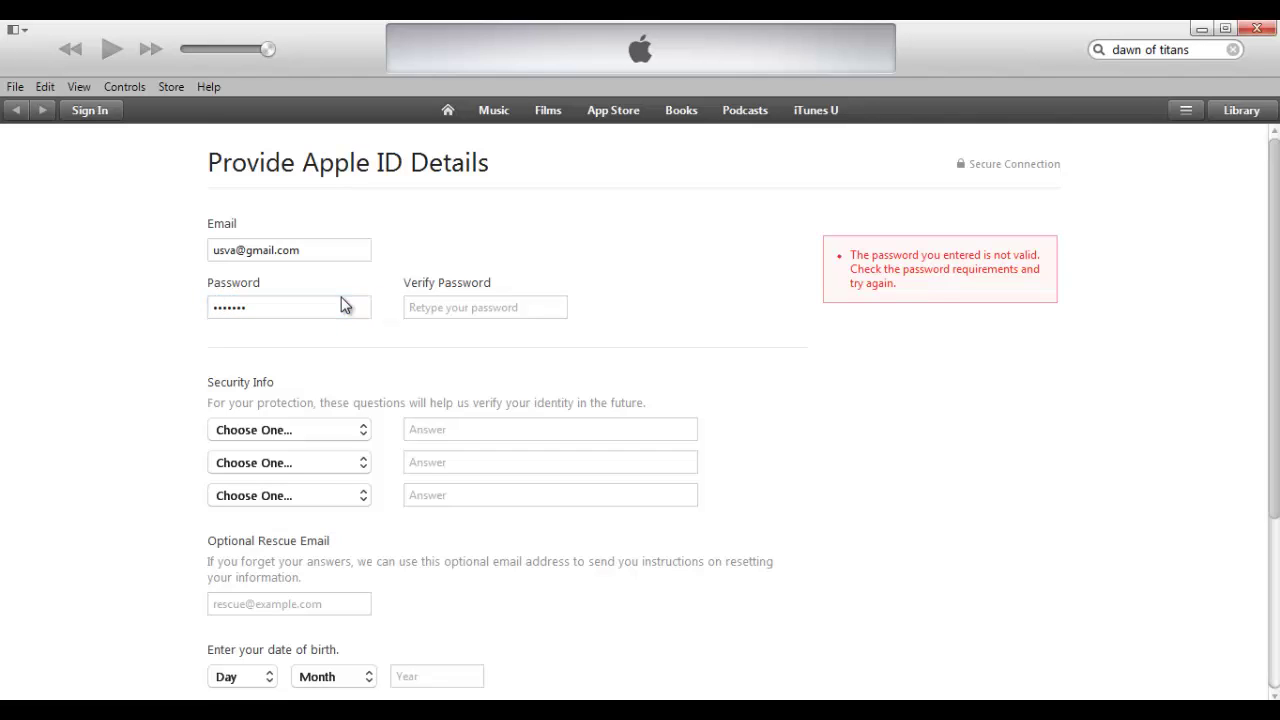
double_click(331, 303)
type("*")
type("*")
left_click(445, 304)
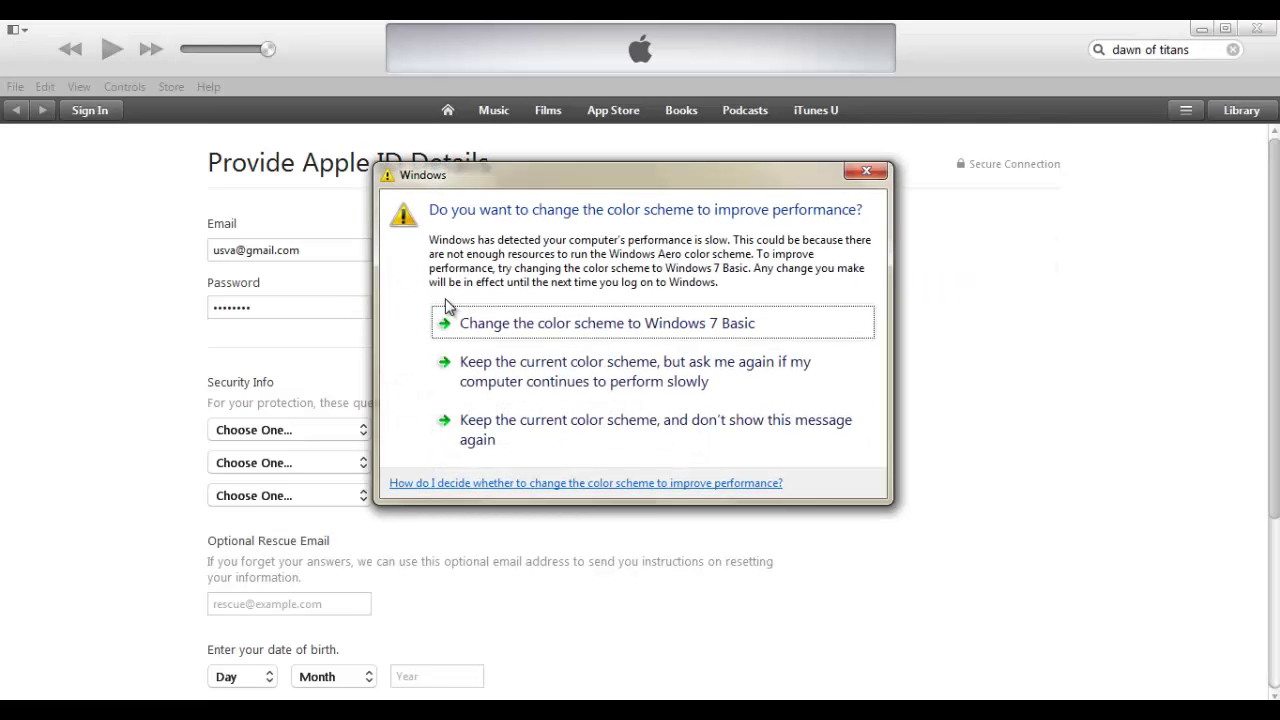
left_click(866, 171)
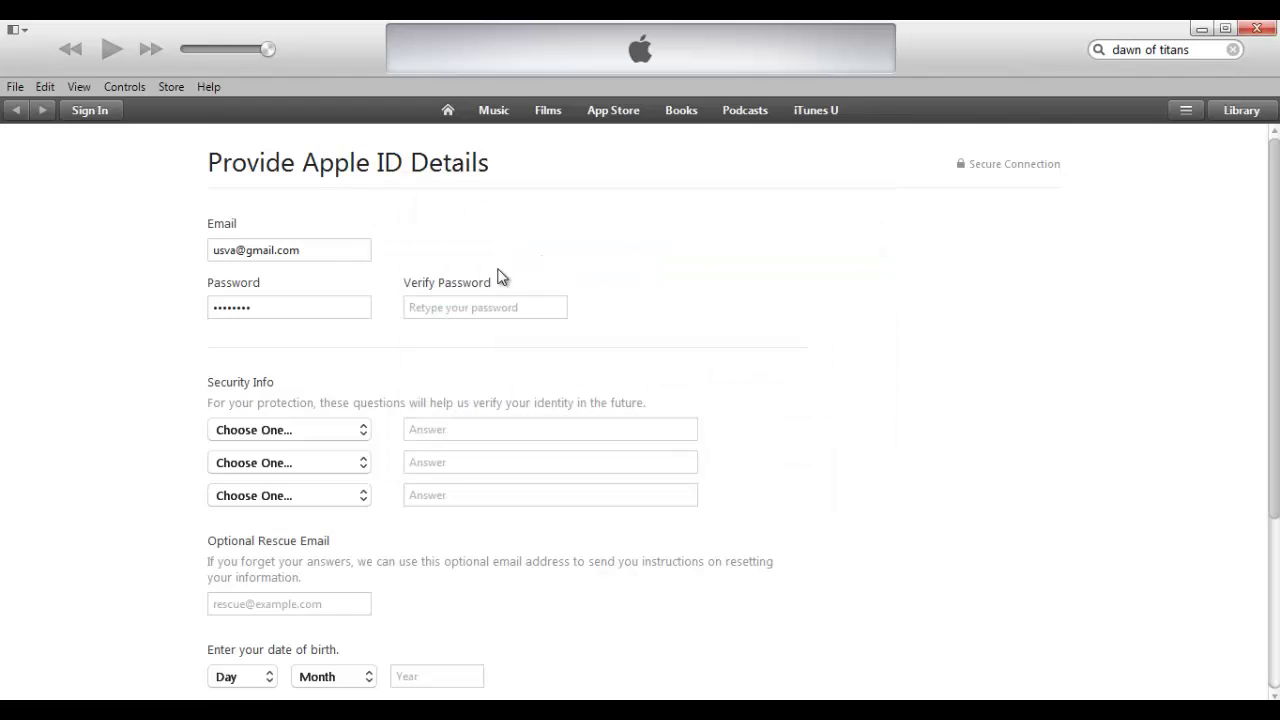
Confirm the password, pick best friend, dream job and first manager security questions, and answer dream job
type("*")
left_click(362, 430)
left_click(350, 465)
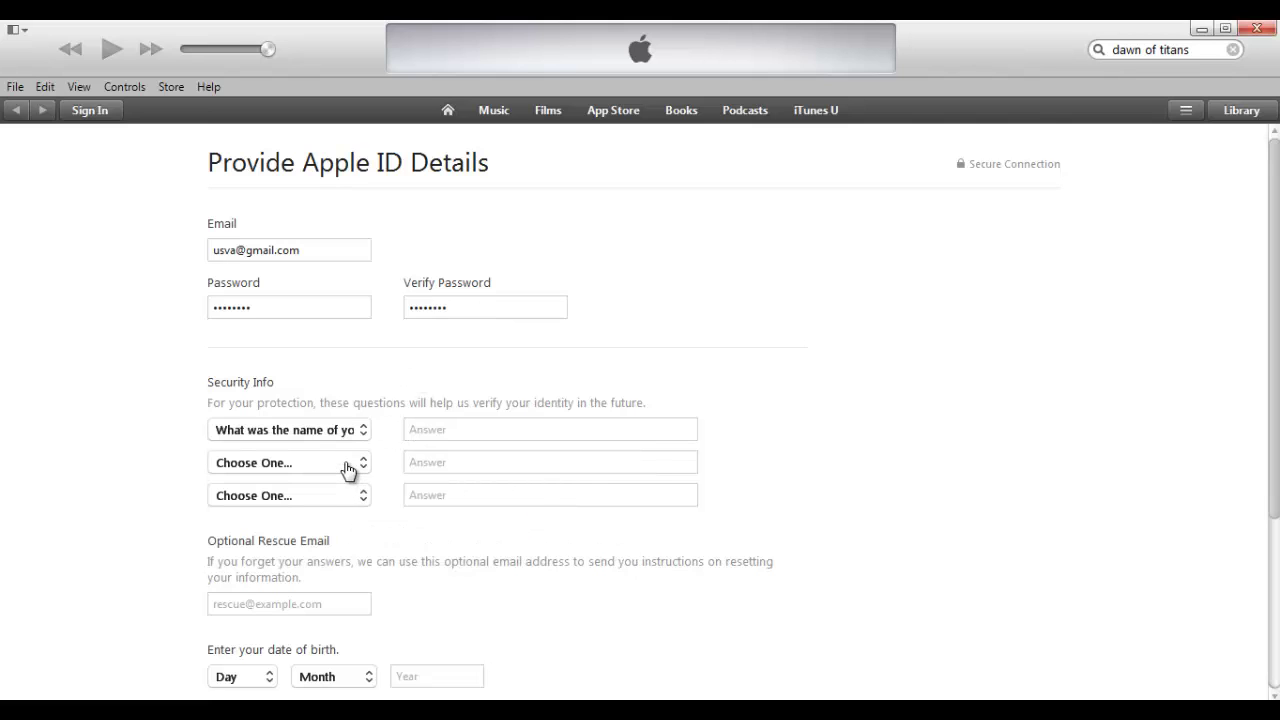
left_click(346, 466)
left_click(344, 500)
left_click(346, 495)
left_click(343, 551)
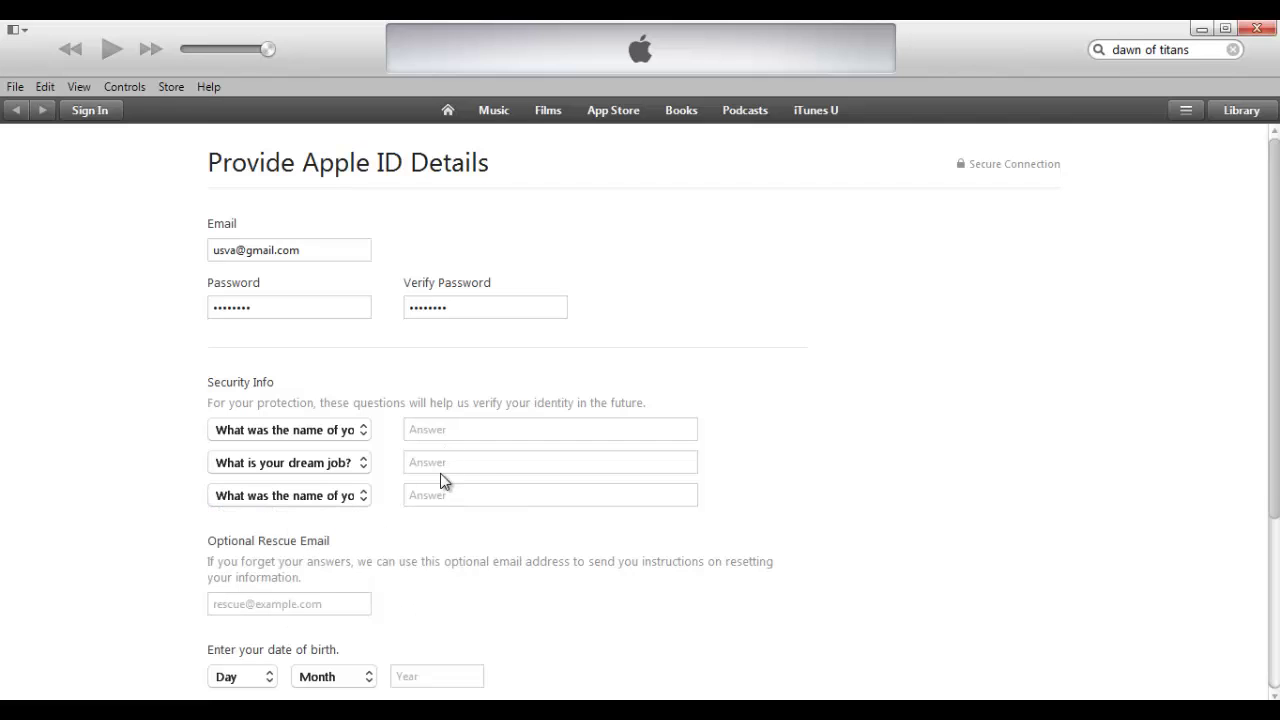
left_click(441, 468)
type("Ast")
Switch the first question to first dish cooked, then answer it and the first manager question
left_click(352, 432)
left_click(352, 432)
left_click(347, 431)
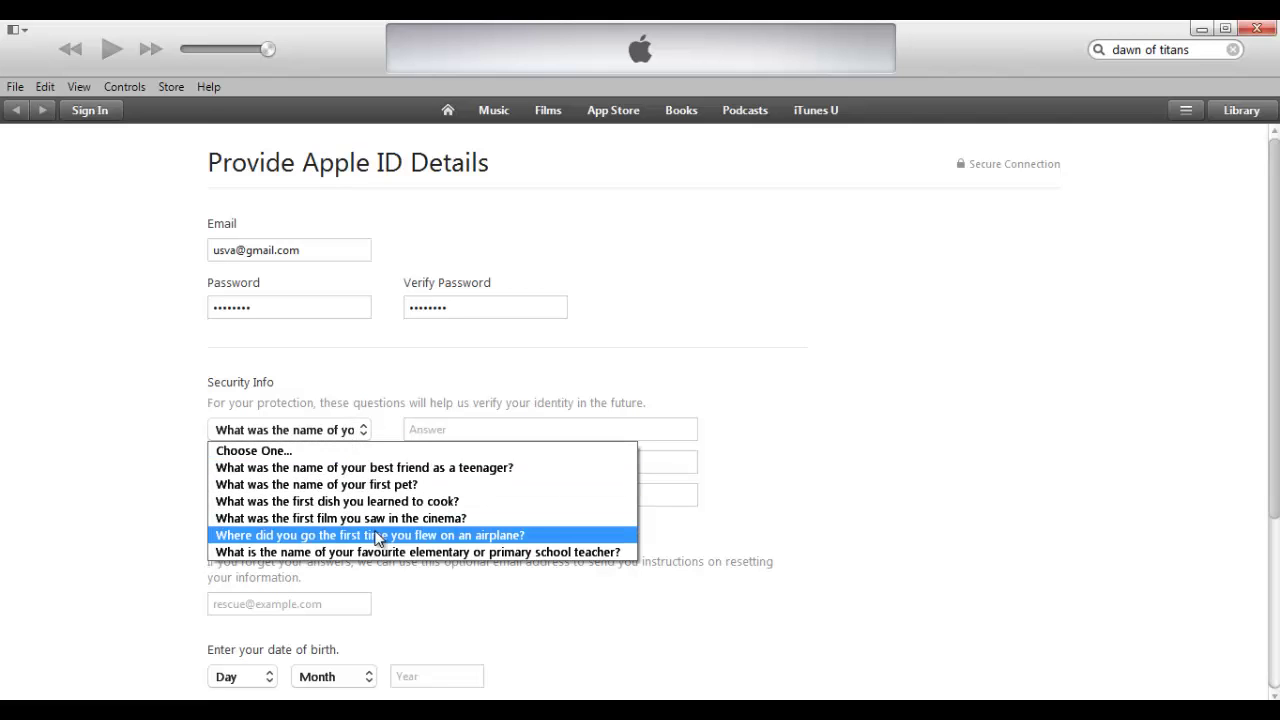
left_click(387, 505)
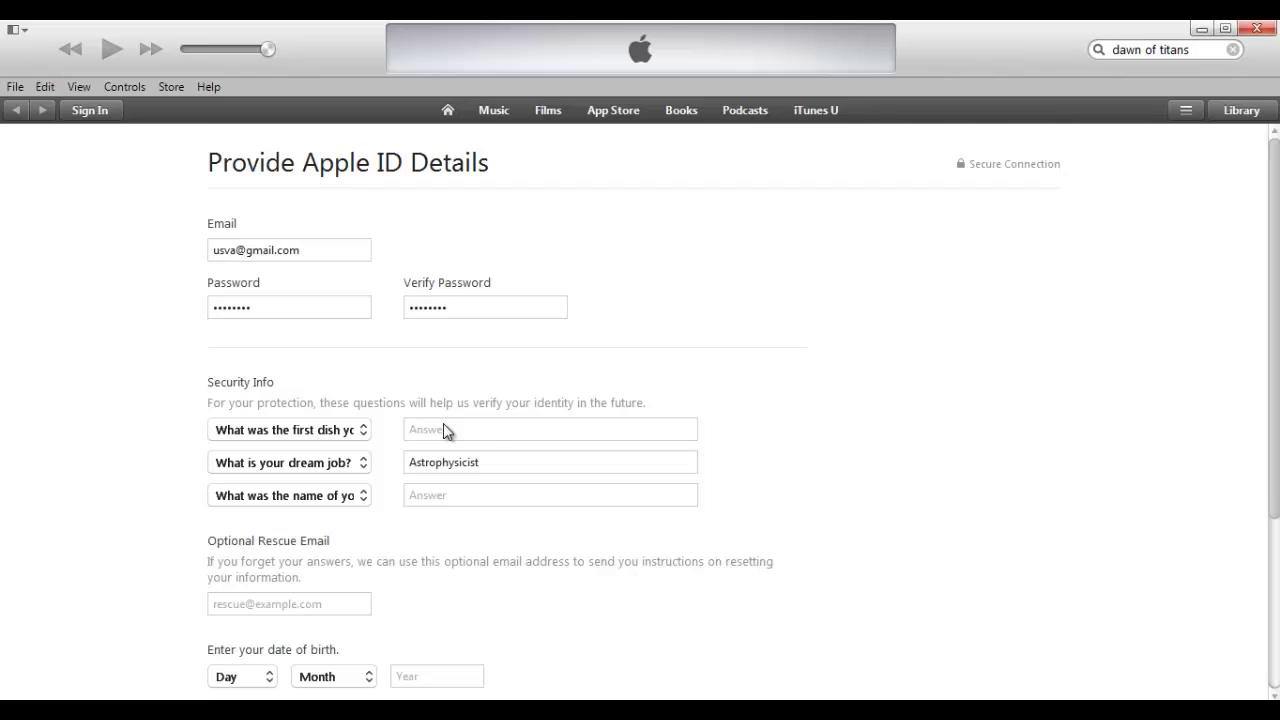
left_click(446, 428)
type("Nothing")
left_click(362, 496)
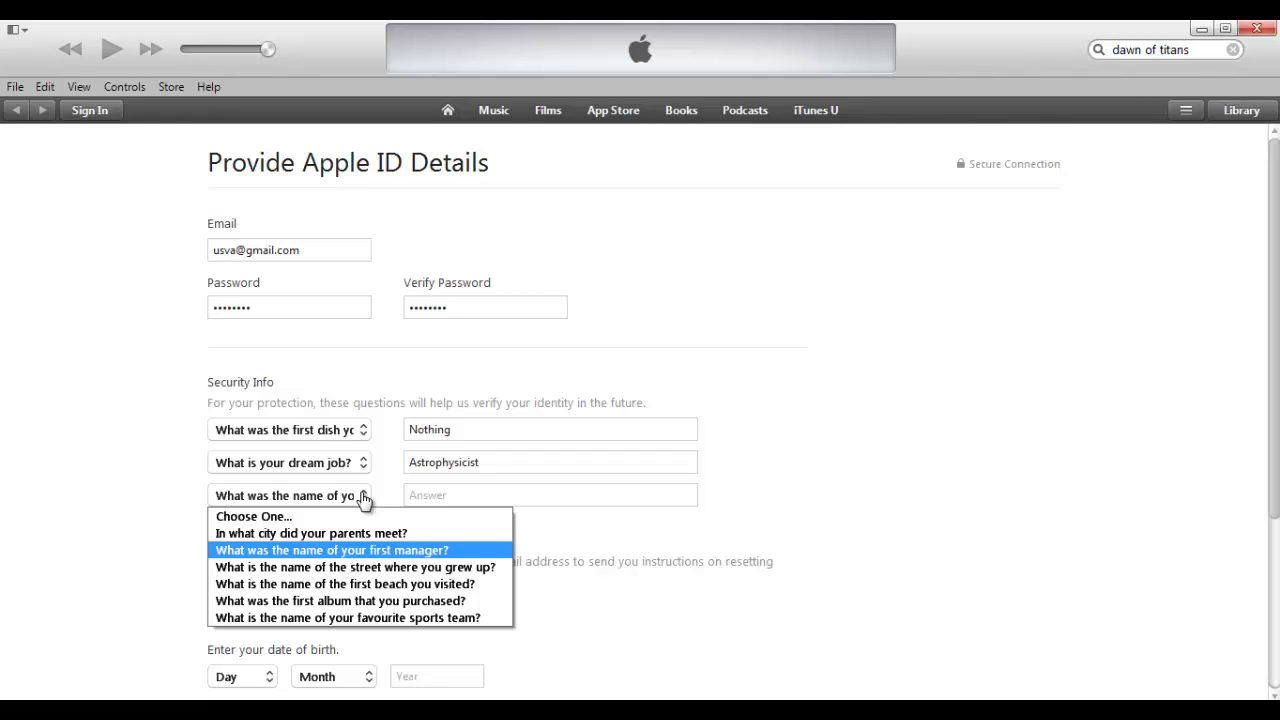
left_click(347, 556)
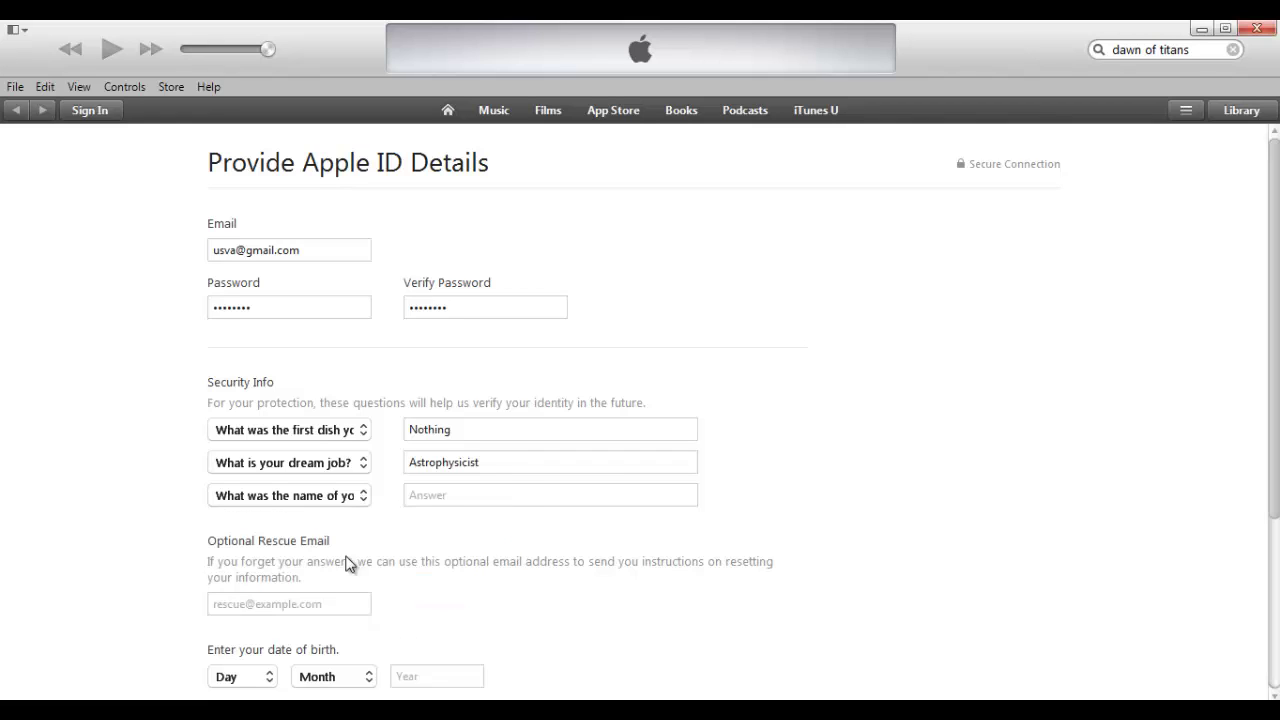
left_click(448, 490)
type("Retard")
Set the birth date to 1 January 2000 and continue to the payment page
scroll(548, 463, "down", 4)
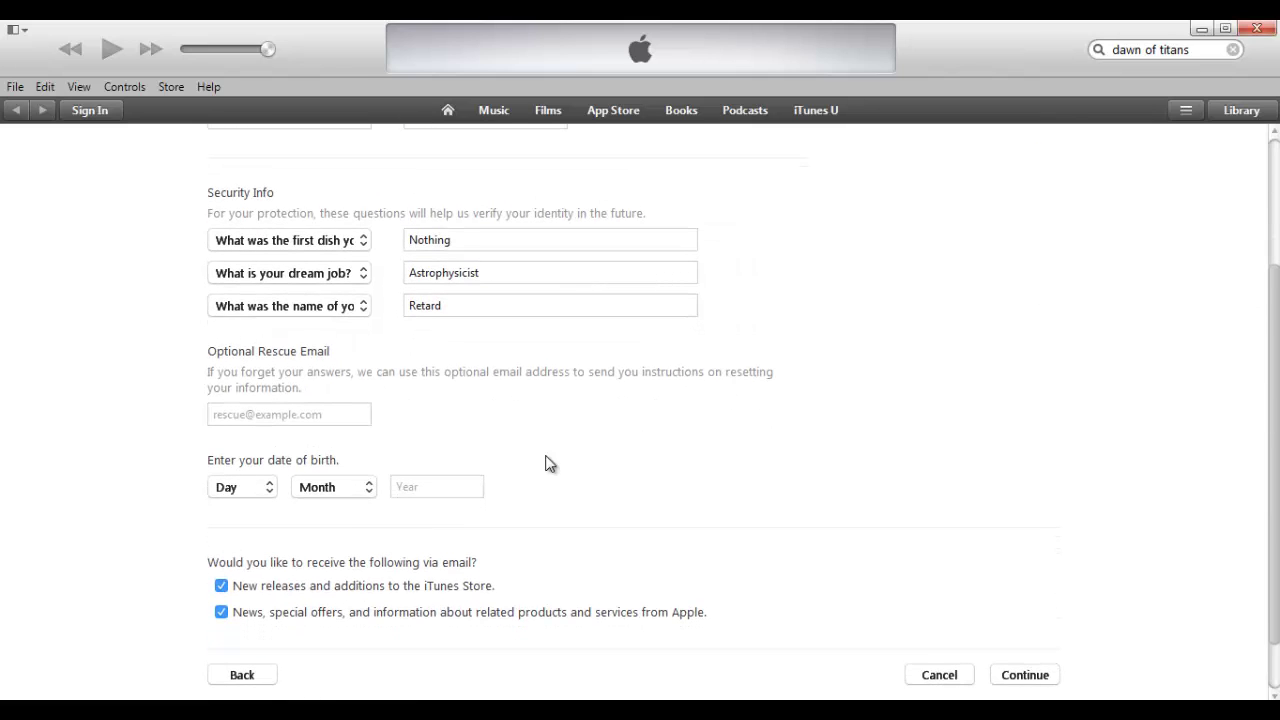
left_click(245, 489)
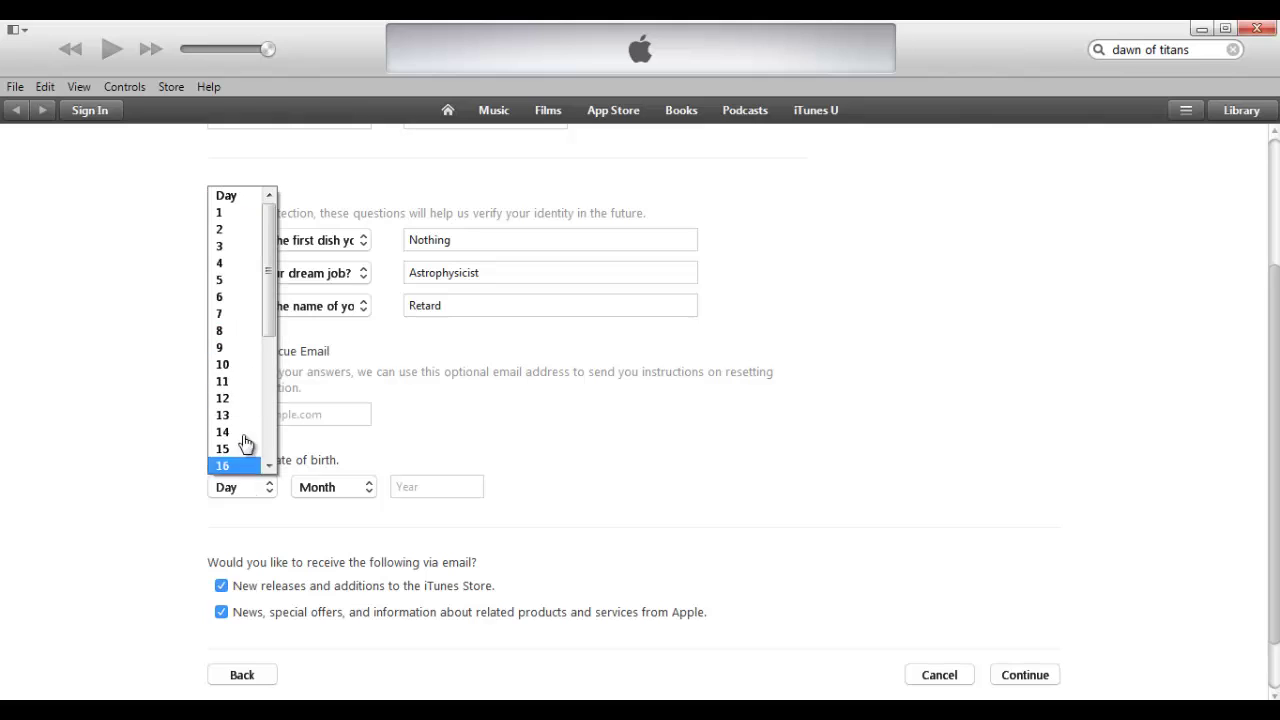
left_click(221, 213)
left_click(351, 491)
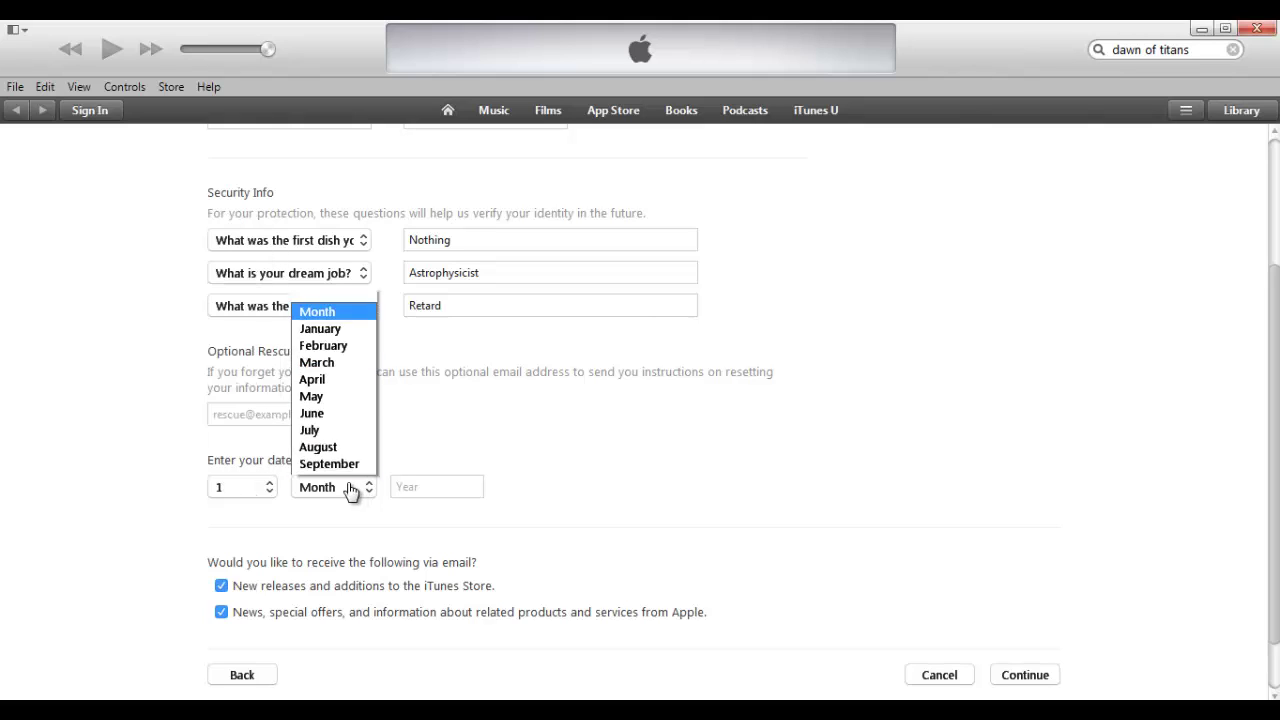
left_click(357, 287)
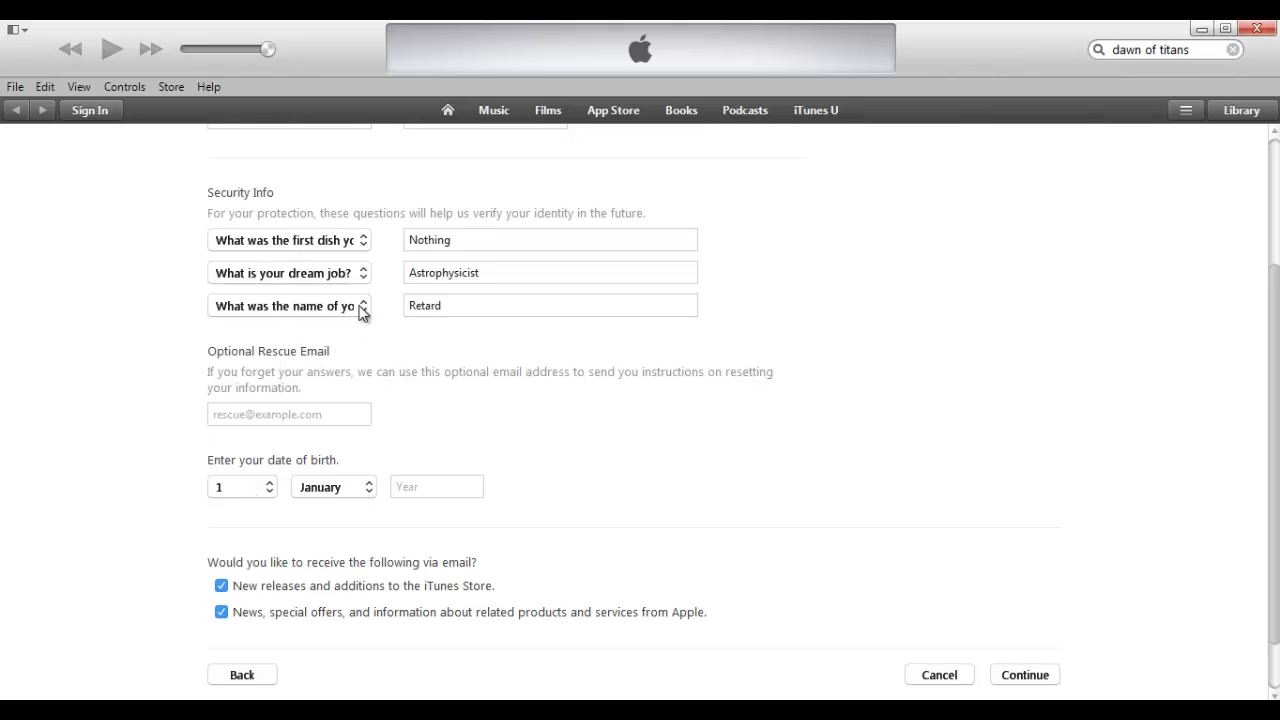
left_click(432, 490)
type("2000")
left_click(1057, 680)
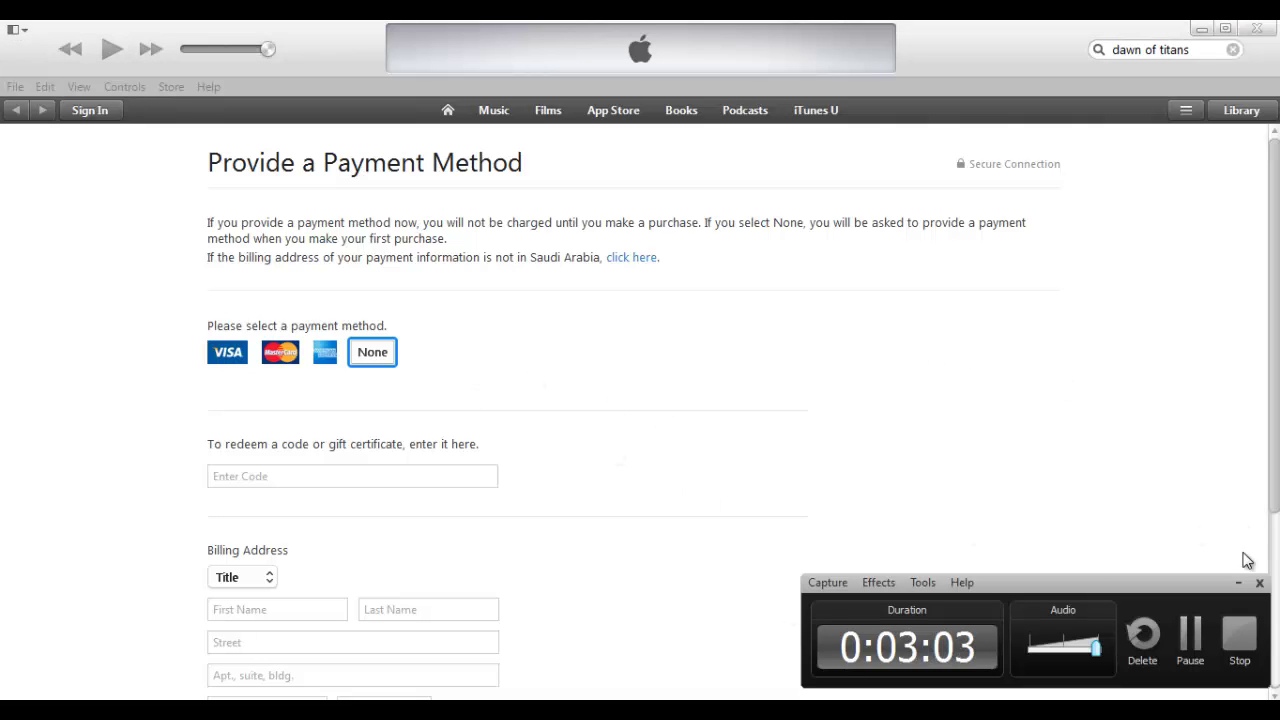
Choose None as payment method and fill in the billing first name, last name and street lines
left_click(1238, 584)
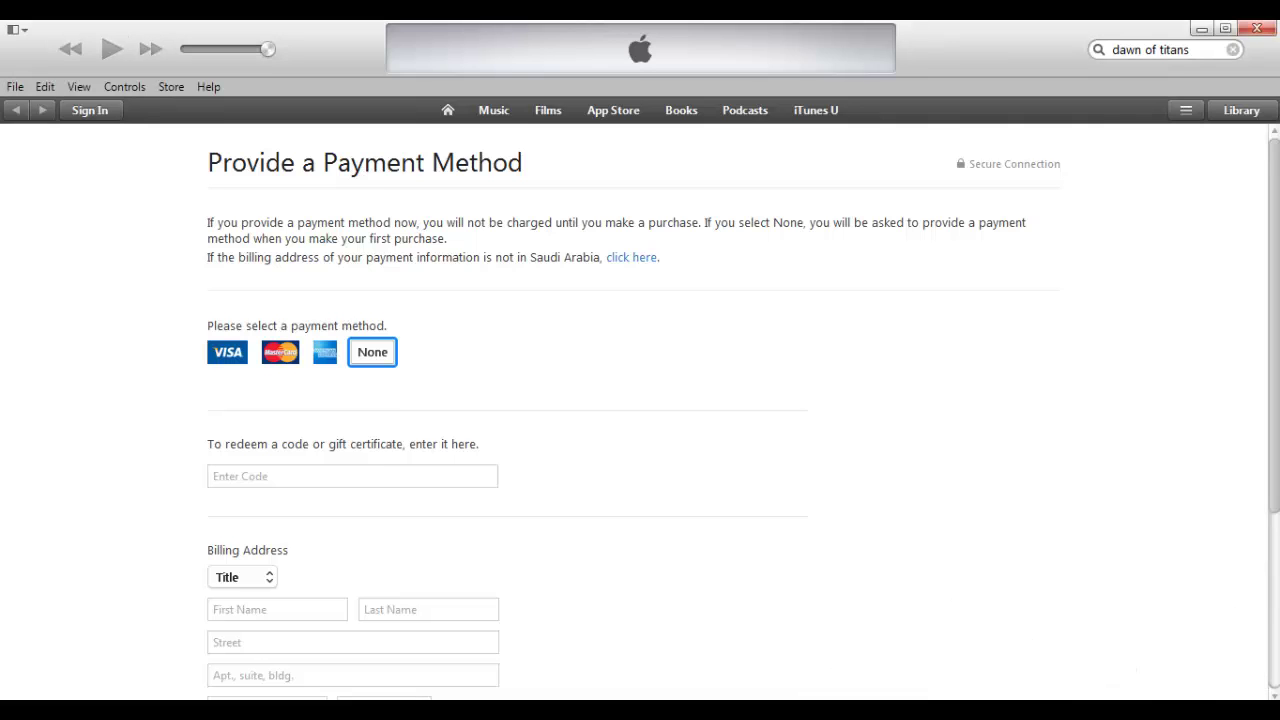
scroll(1238, 584, "down", 1)
scroll(1276, 587, "down", 3)
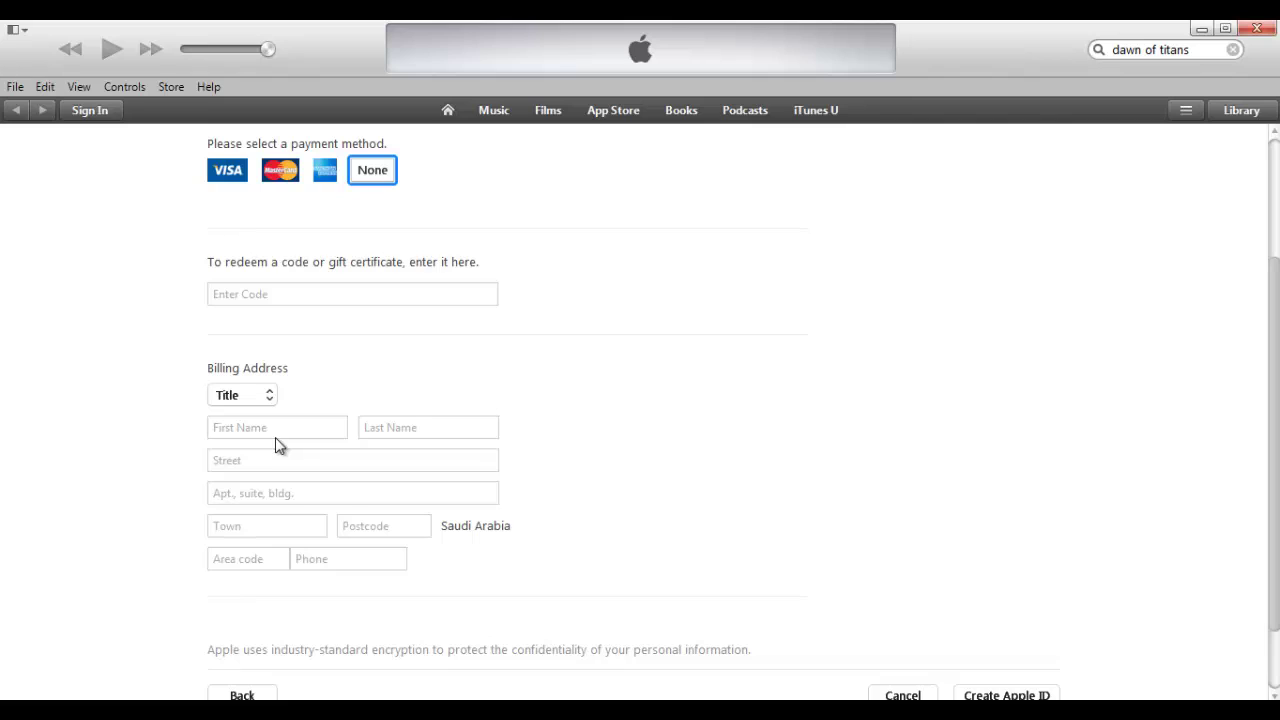
left_click(275, 430)
type("Darkest")
key("Tab")
type("Days")
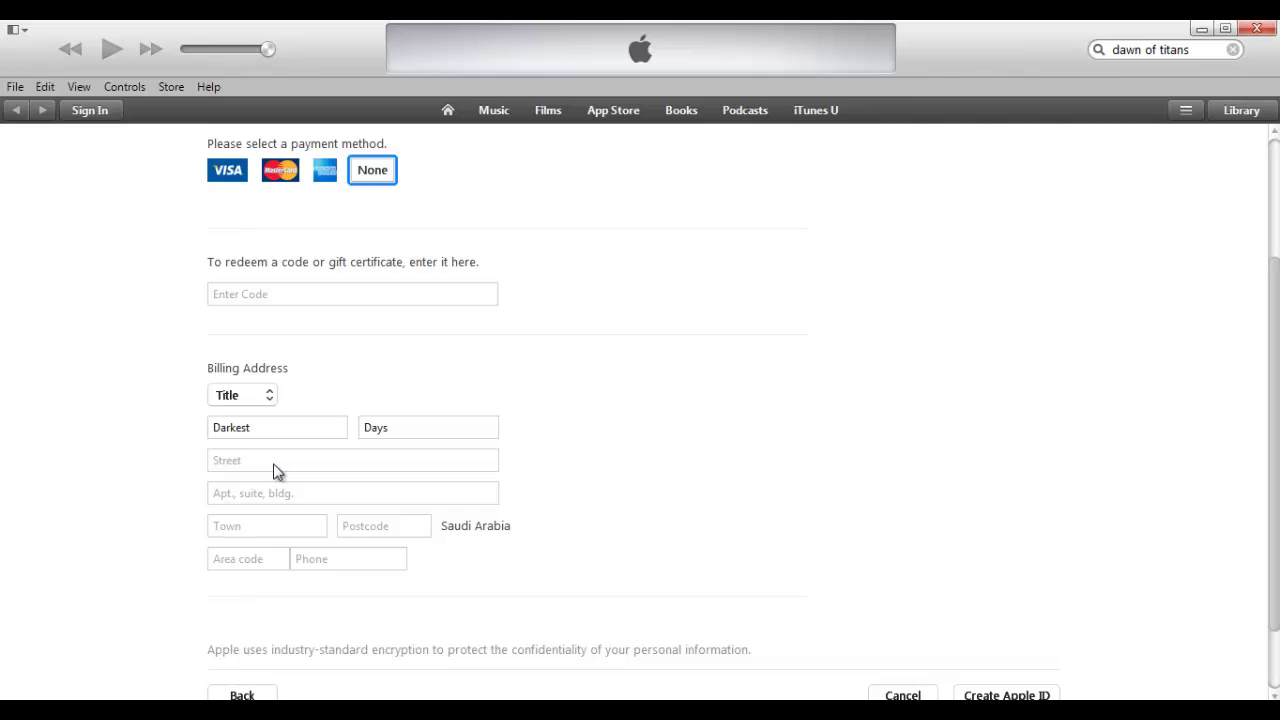
left_click(275, 465)
type("Riy")
type("reet 11")
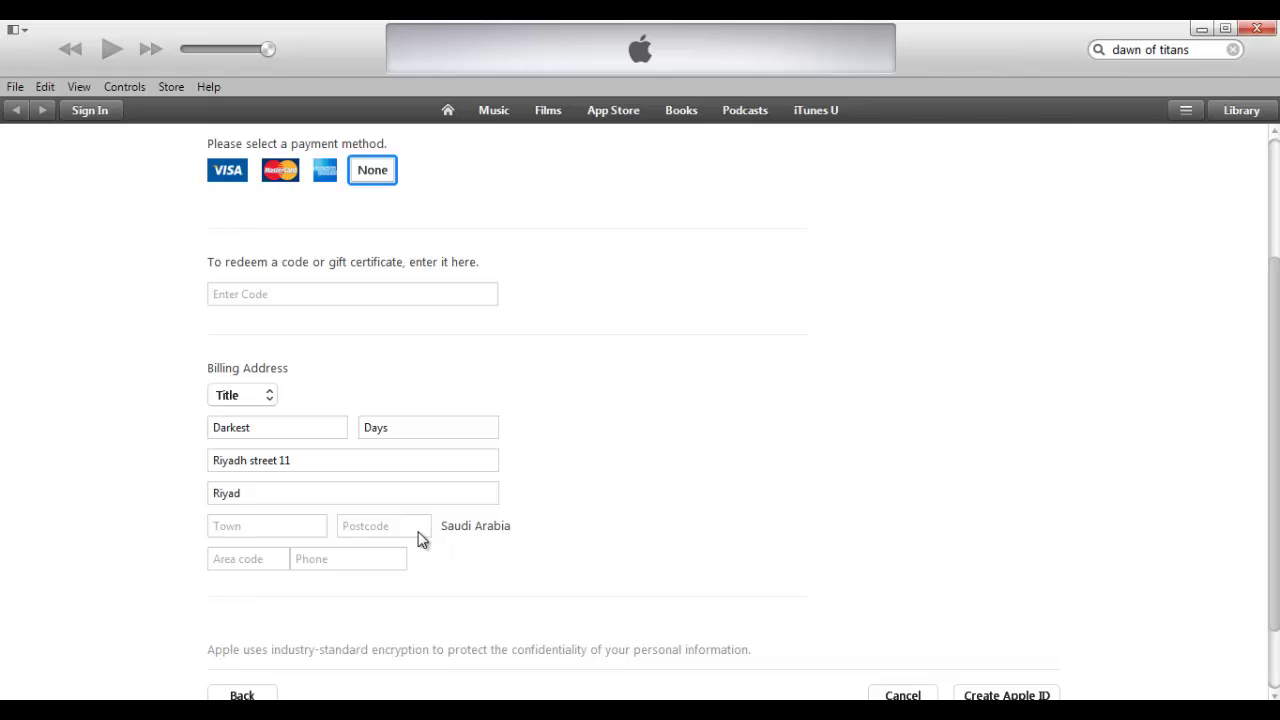
Check the Riyadh post code search results in Internet Explorer, then return to iTunes
mouse_move(224, 710)
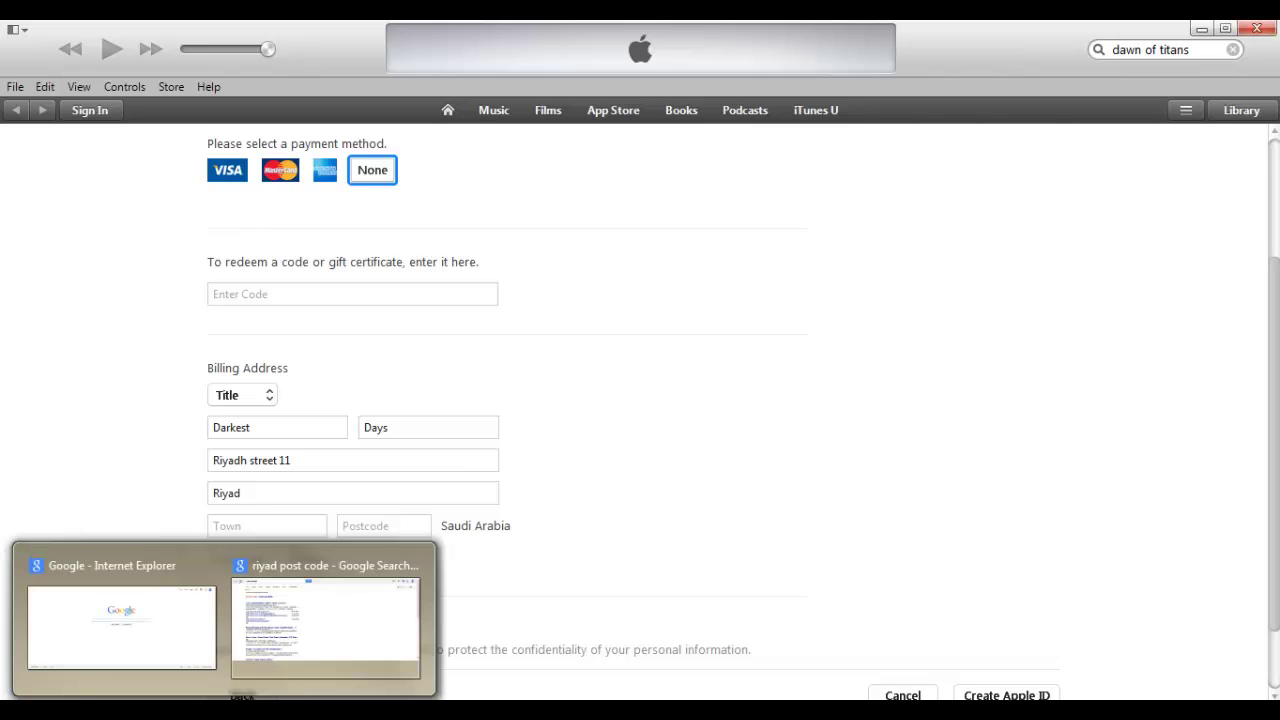
mouse_move(289, 645)
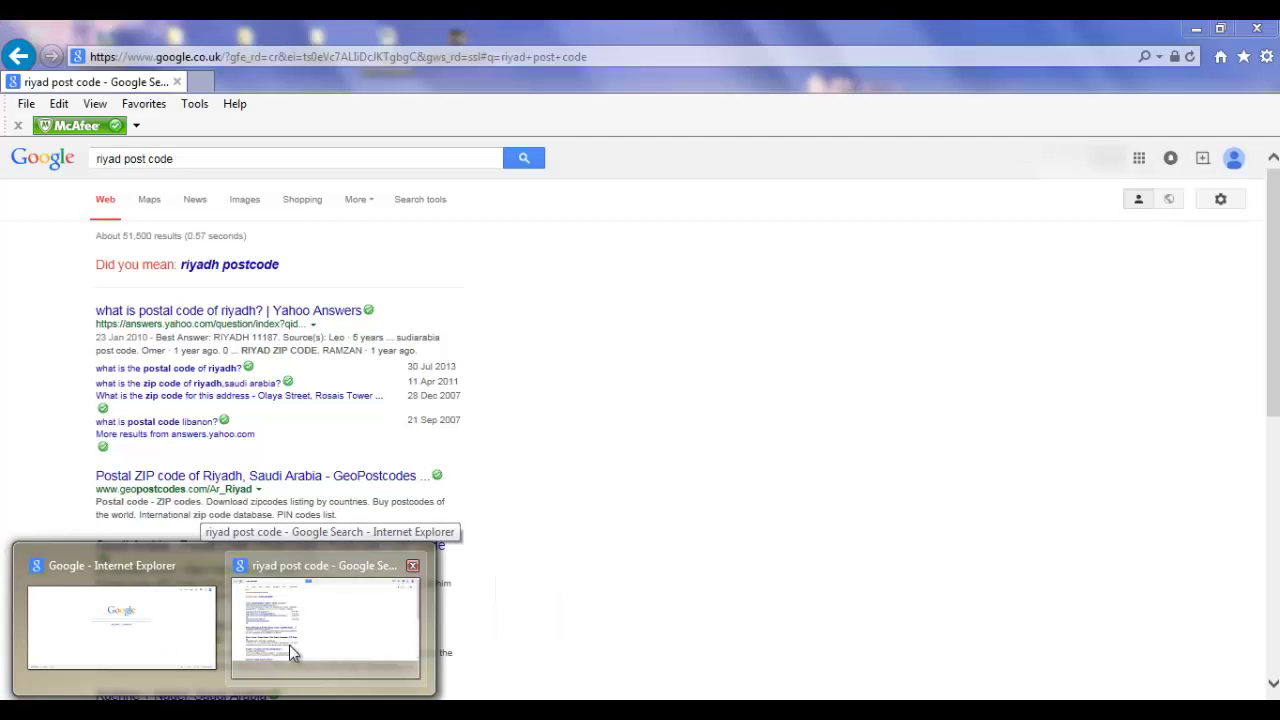
left_click(289, 645)
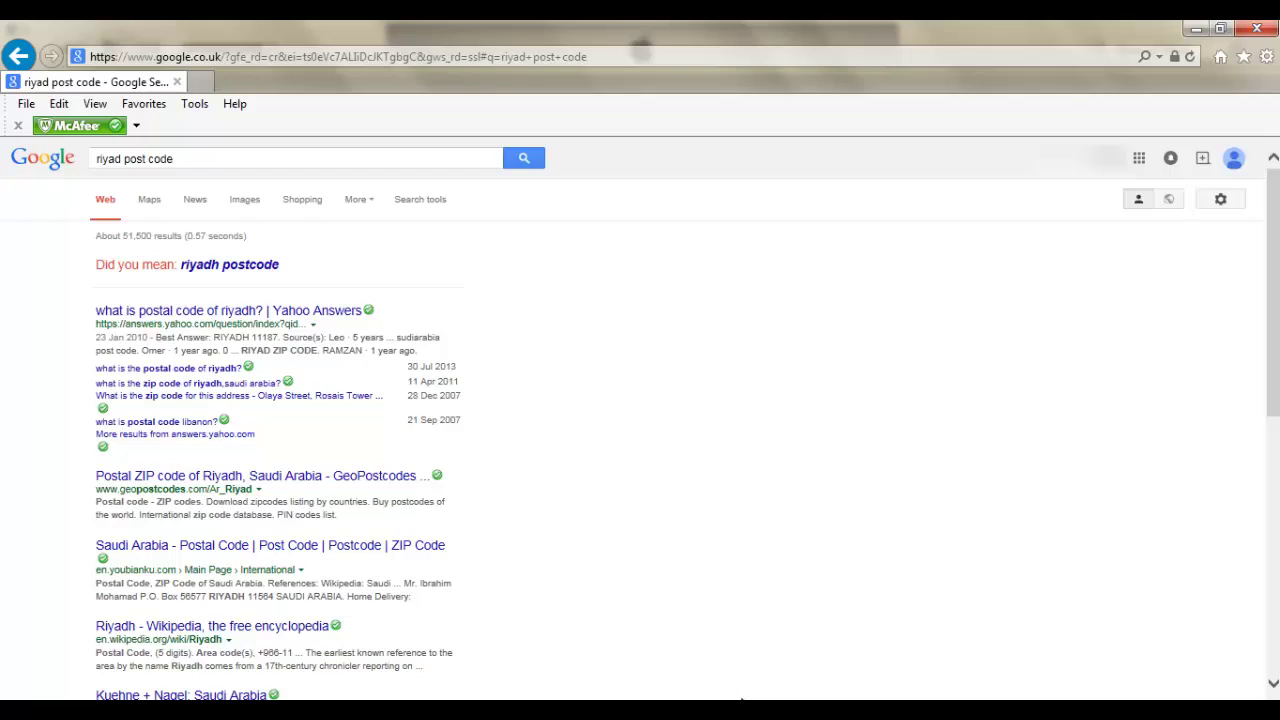
left_click(745, 712)
Enter the billing postcode and town on the iTunes form
left_click(420, 530)
type("11563")
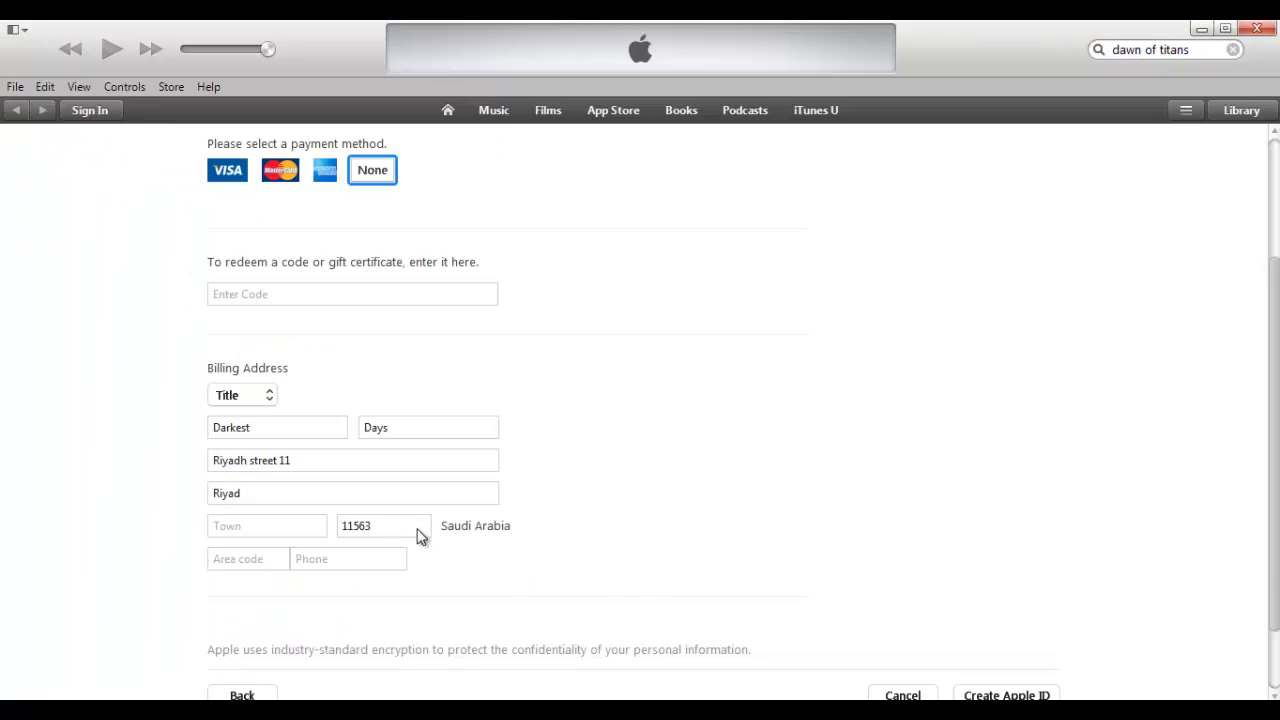
left_click(282, 534)
type("Cool town")
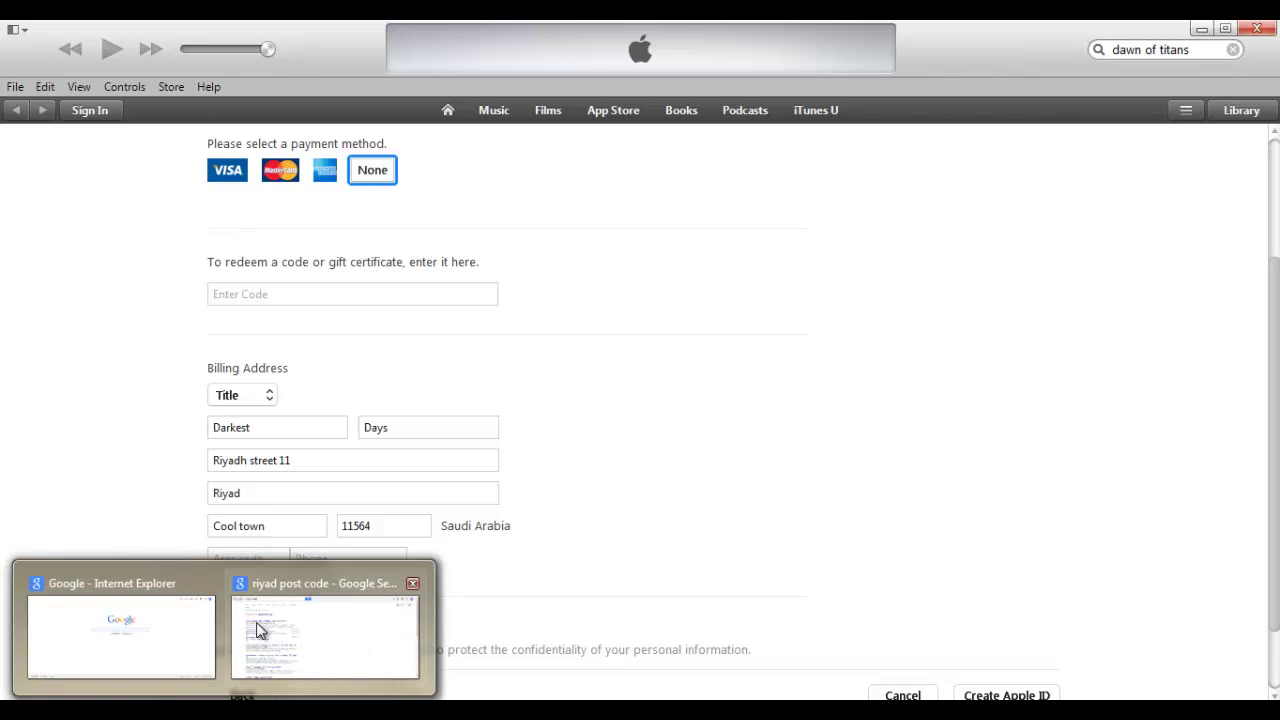
Search Google in Internet Explorer for 'saudi arabia phone number'
left_click(256, 622)
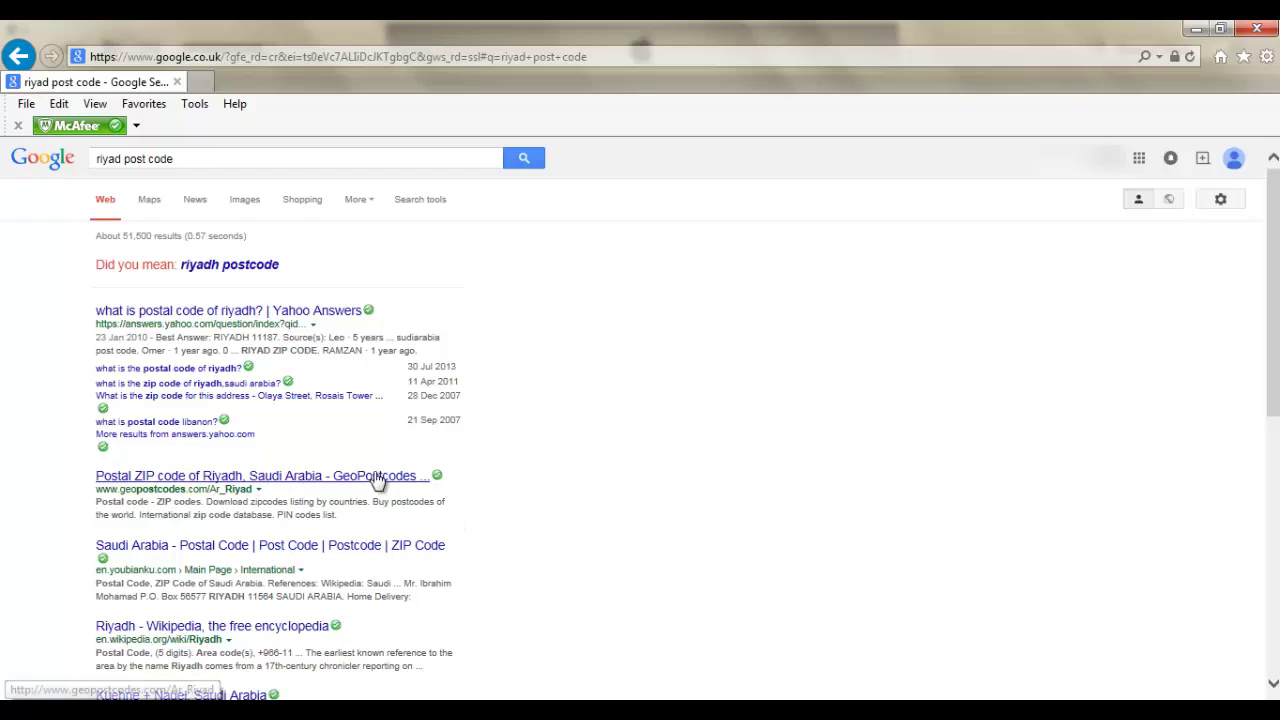
left_click(296, 157)
type("saudi arabia ")
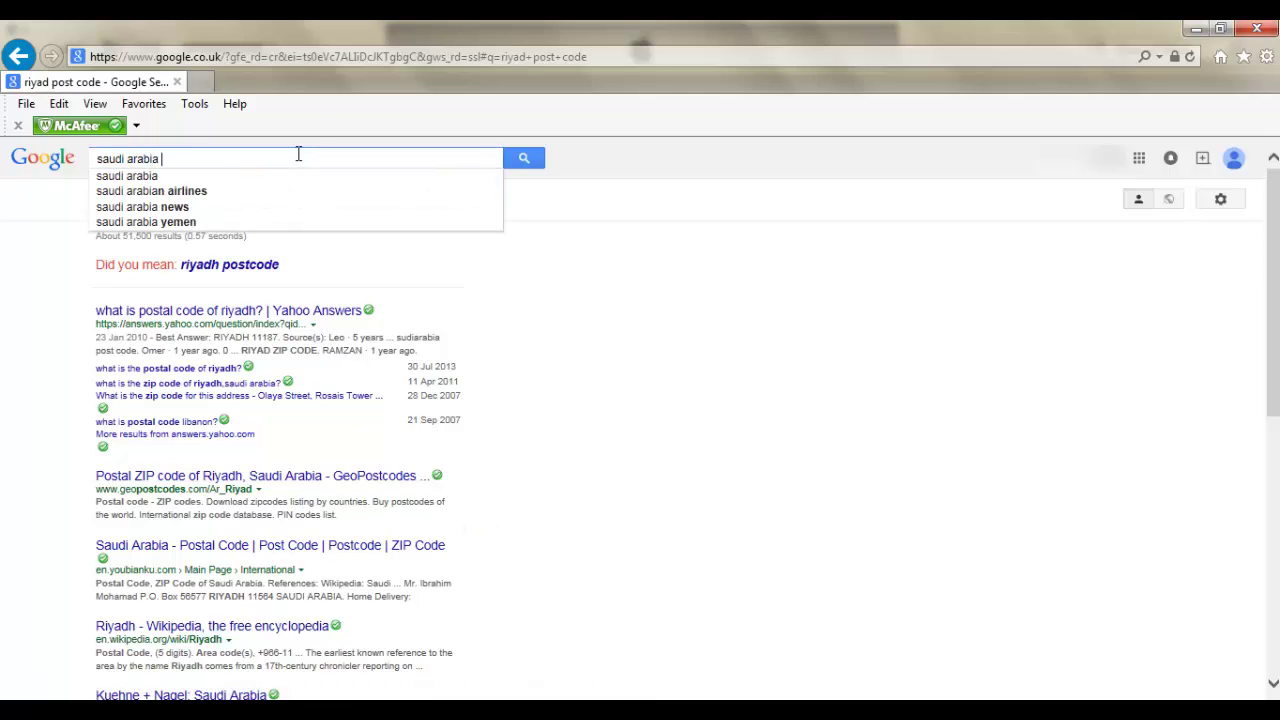
type("phone number")
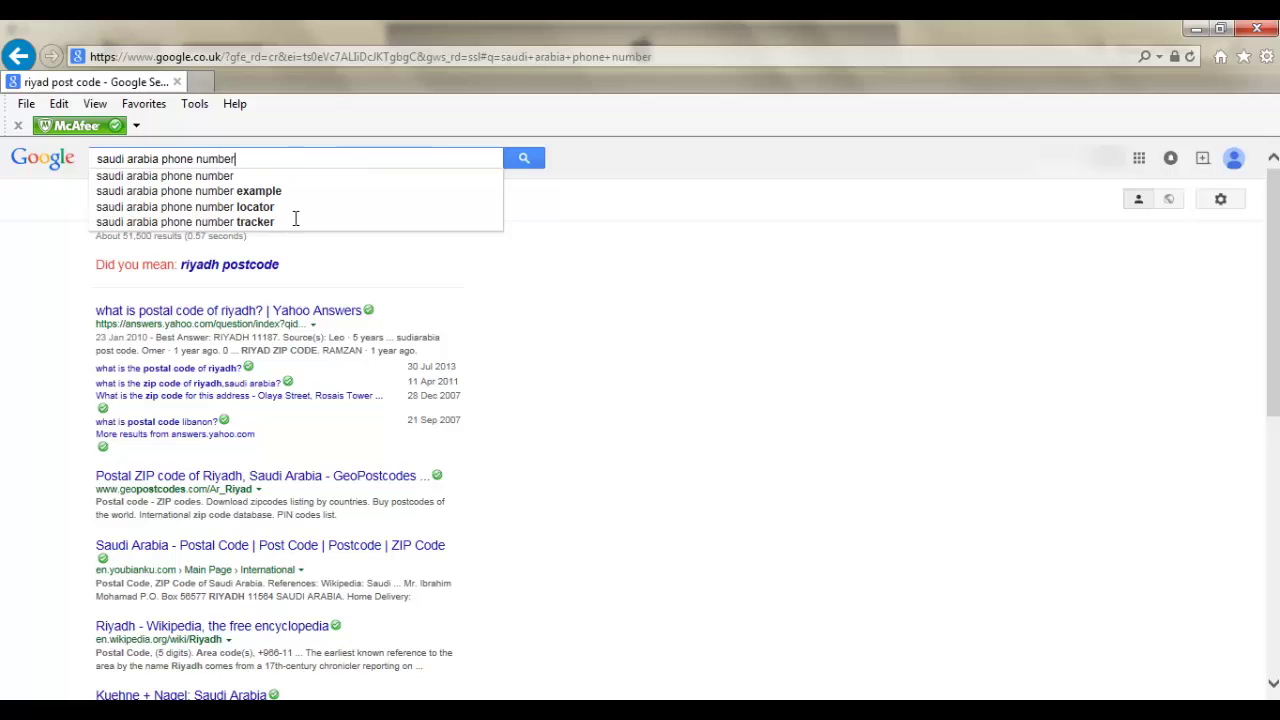
key("Return")
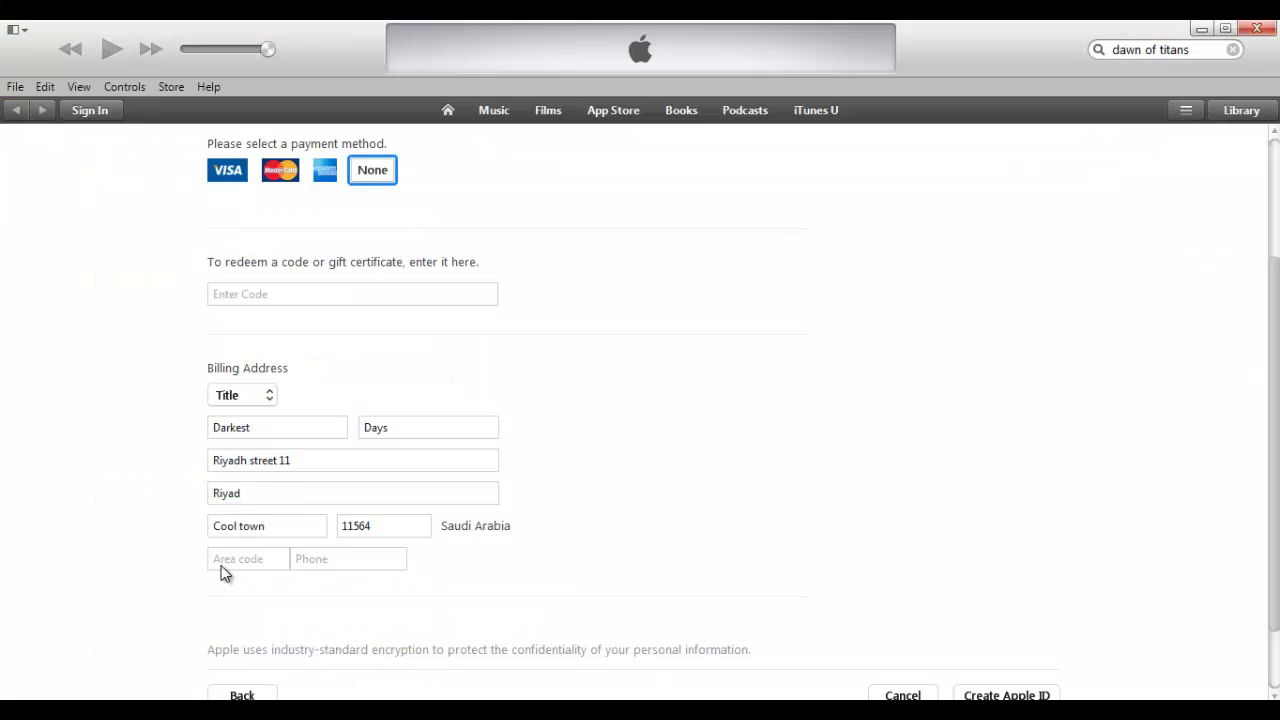
Enter billing area code 011 and the phone number
left_click(222, 566)
type("011")
left_click(293, 559)
type("000000000")
Submit the form with Create Apple ID, then open the billing title list
scroll(640, 420, "down", 1)
left_click(1035, 611)
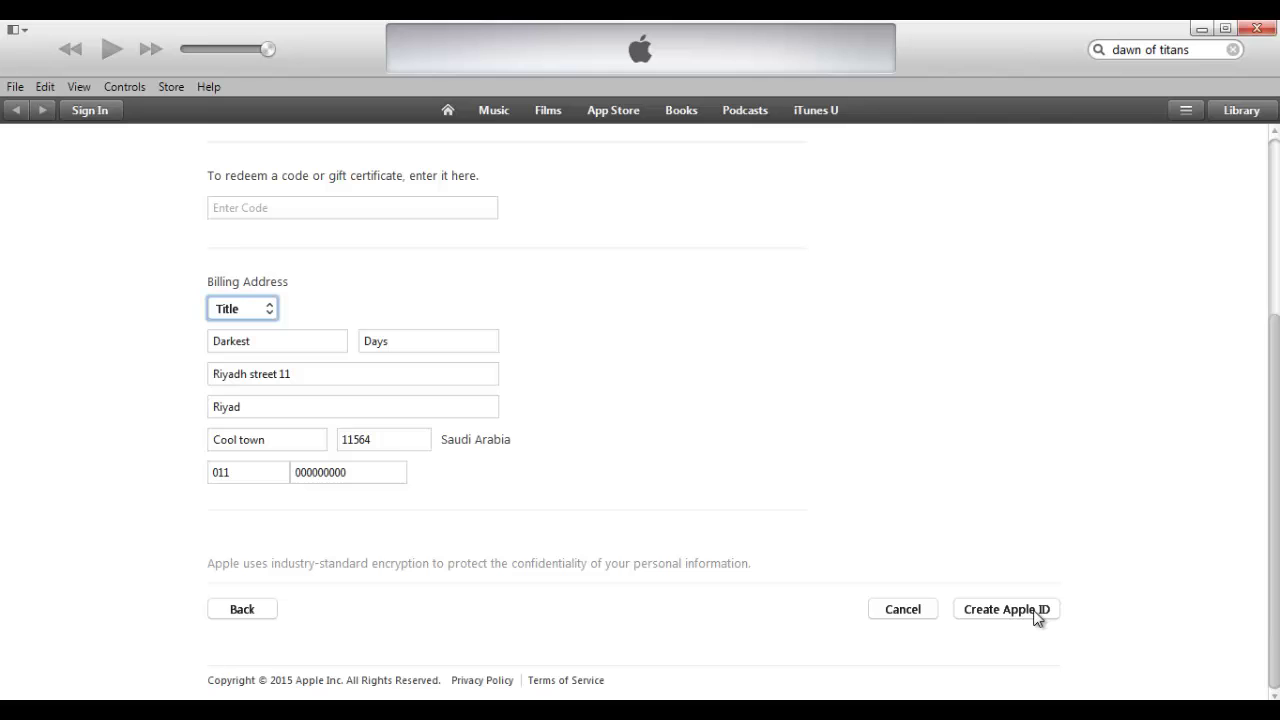
left_click(226, 308)
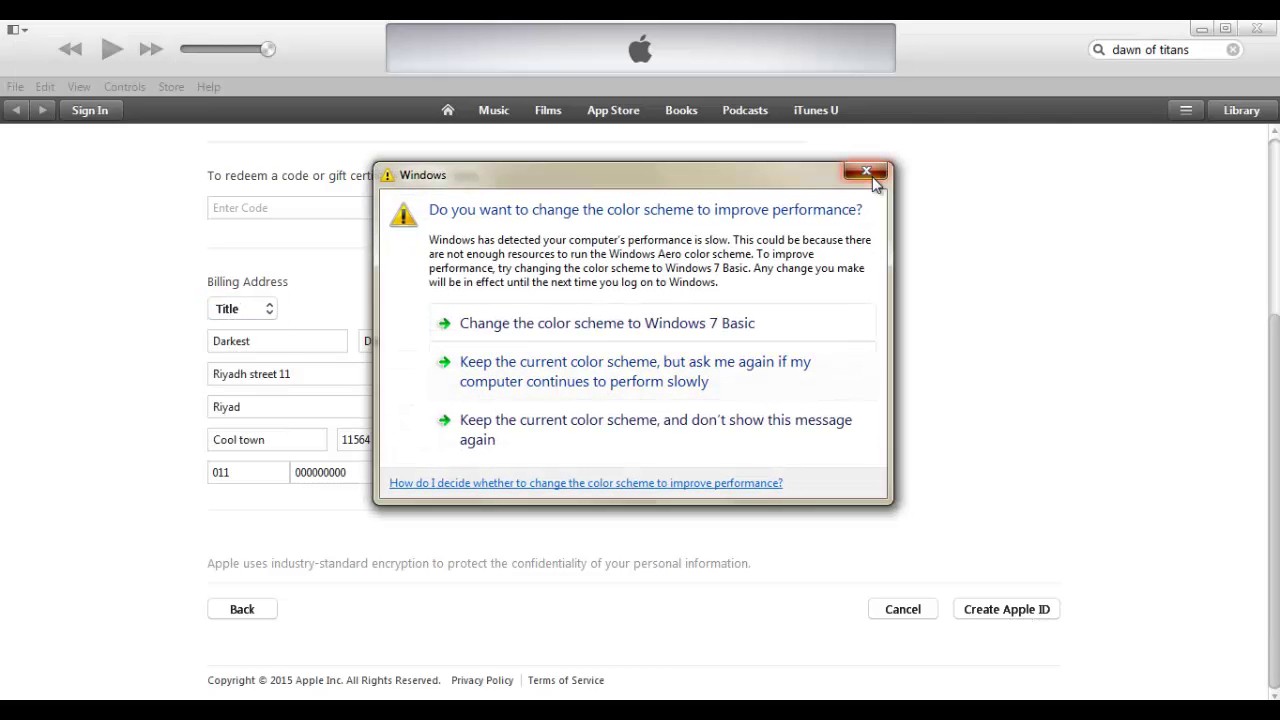
Dismiss the Windows colour-scheme prompt, pick Mr. as billing title, and submit the Apple ID form
left_click(872, 178)
left_click(977, 618)
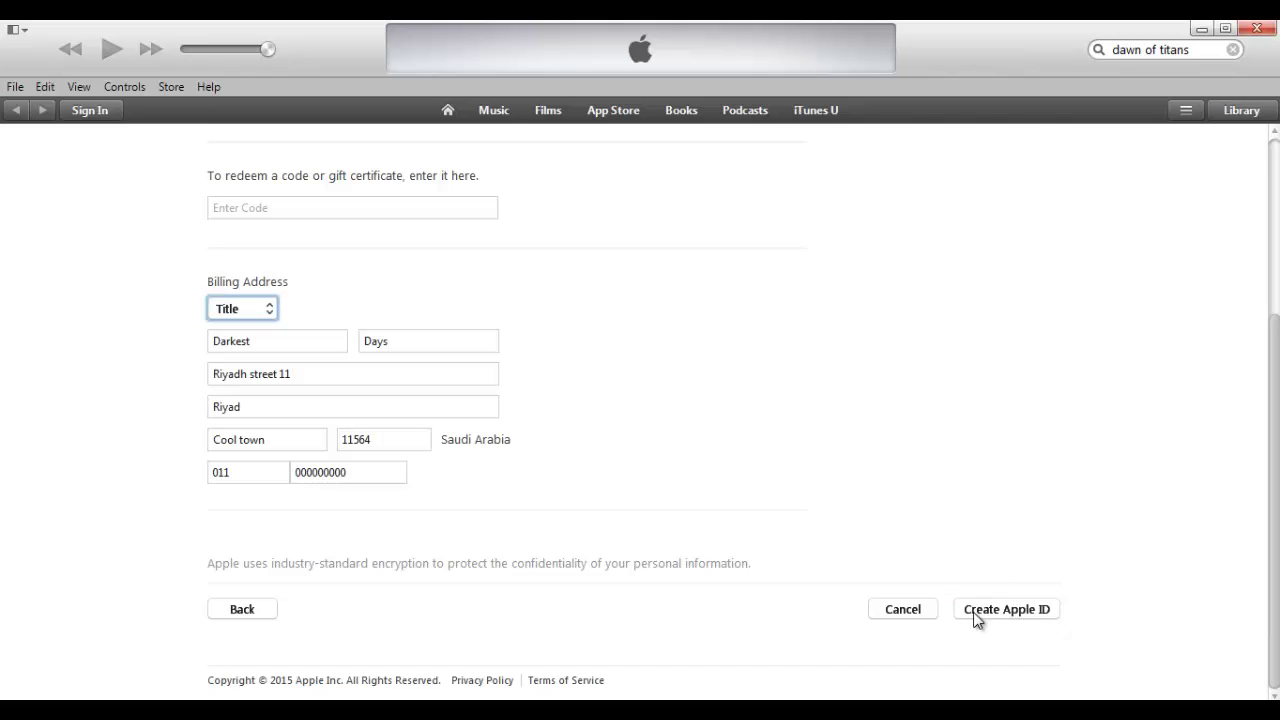
left_click(271, 317)
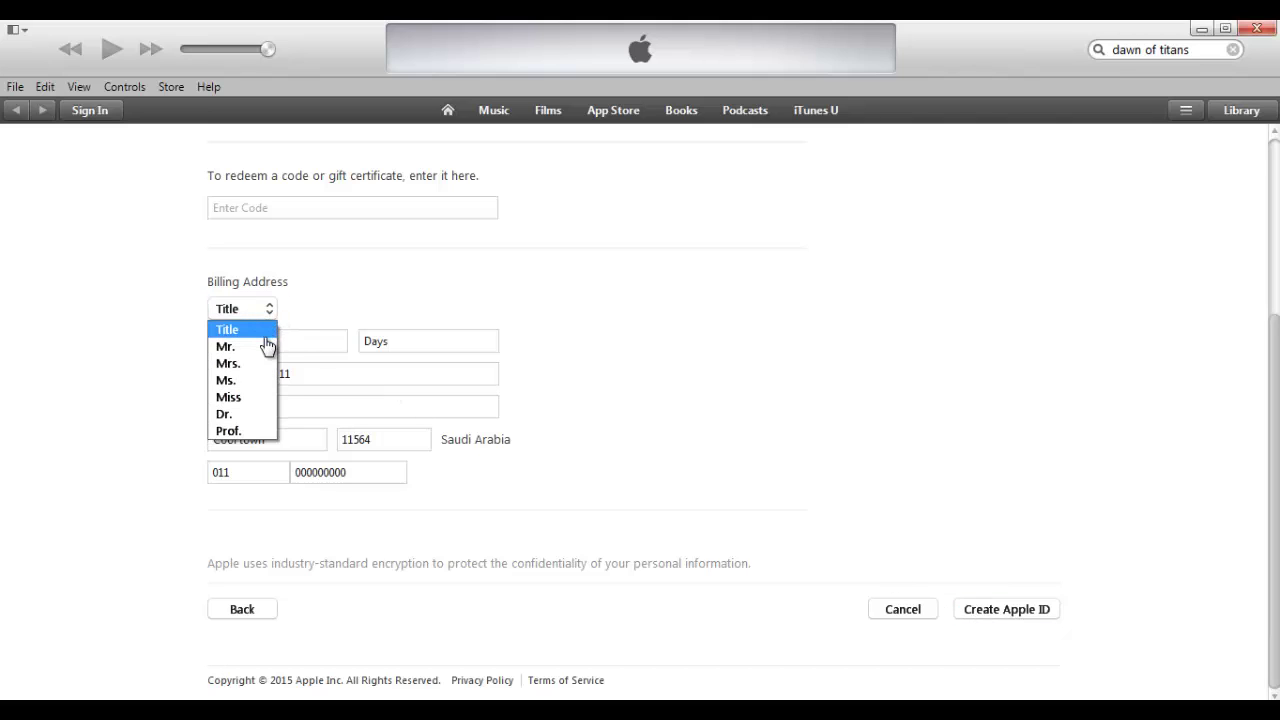
left_click(265, 346)
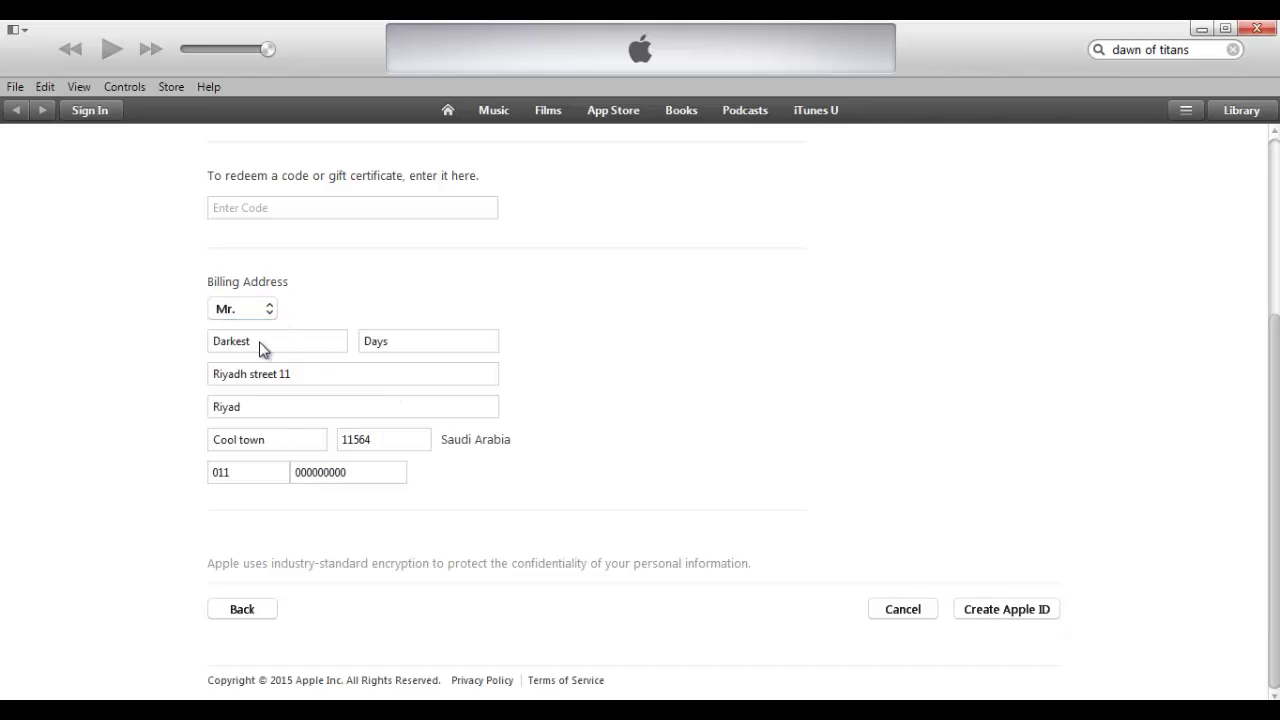
left_click(981, 613)
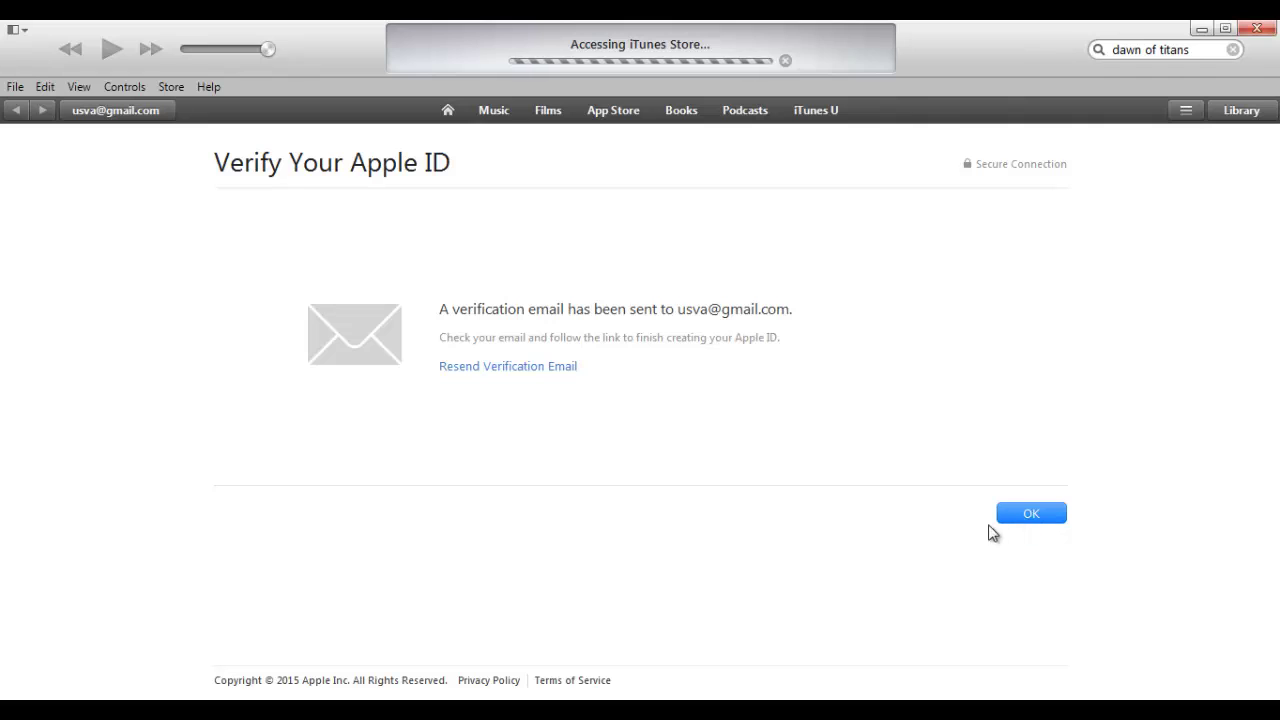
Acknowledge the verification email and unverified Apple ID notices, reach the store, then close iTunes
left_click(1031, 519)
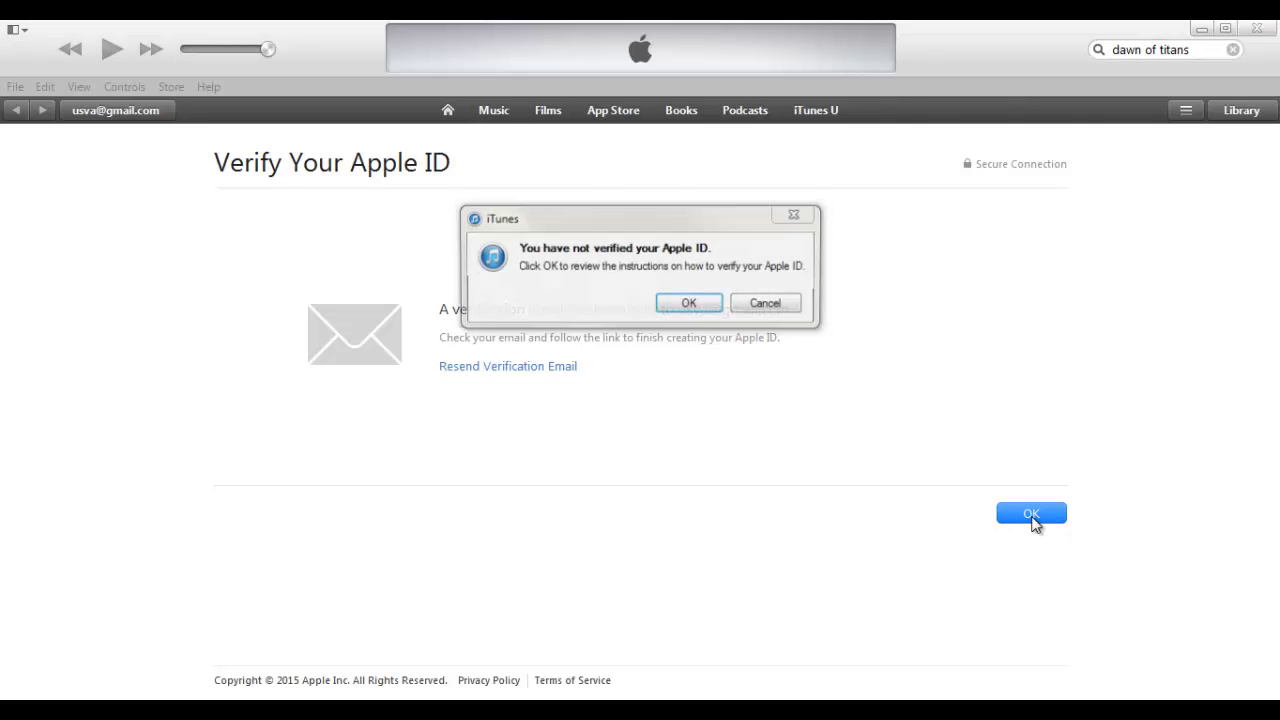
left_click(690, 303)
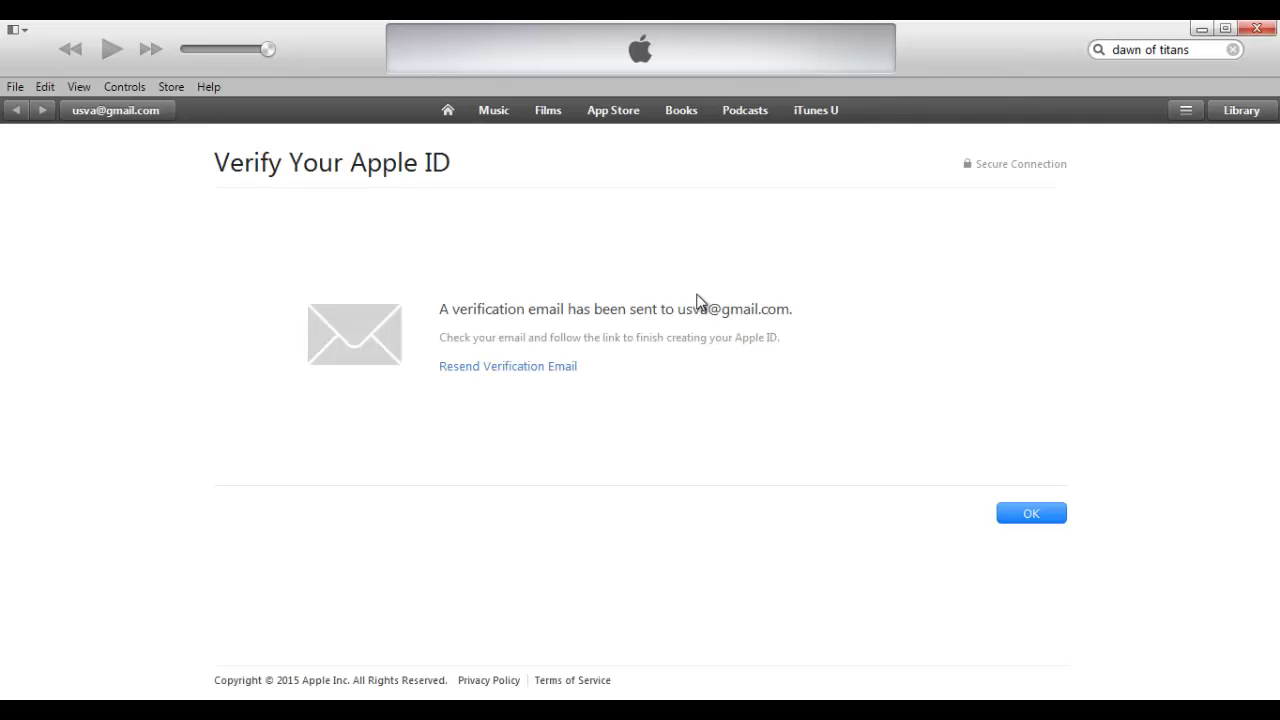
left_click(1032, 516)
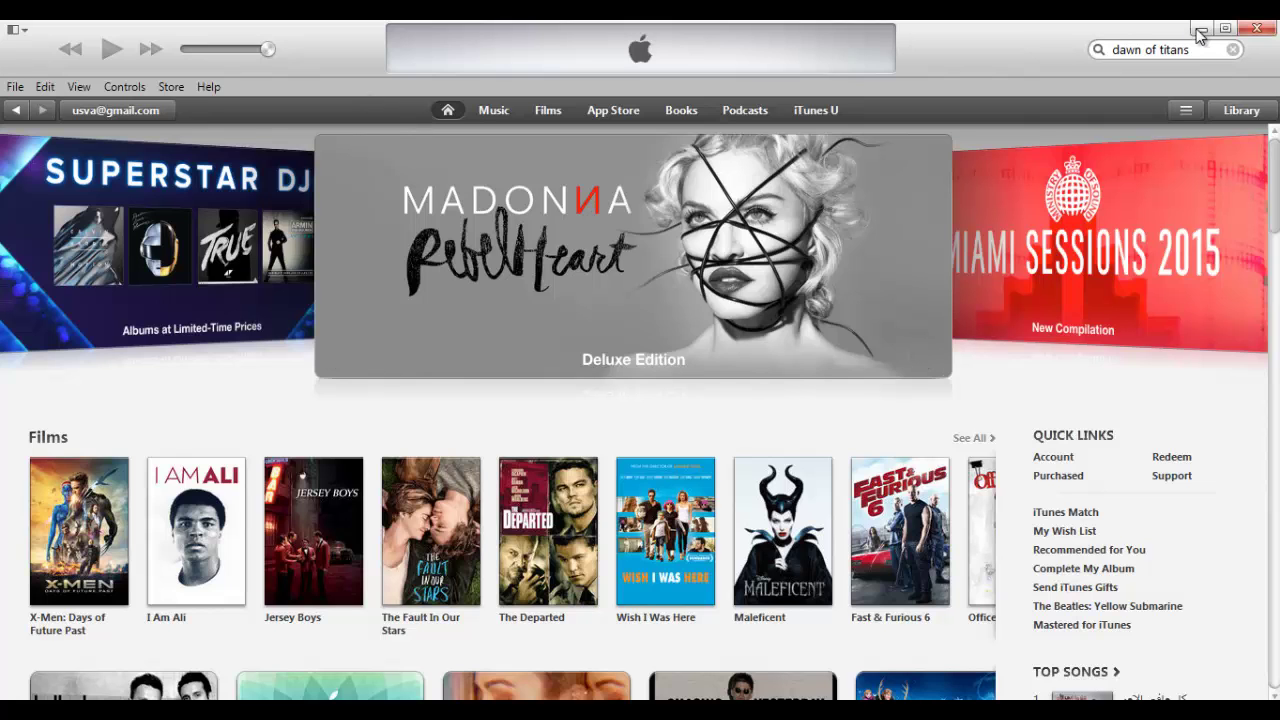
left_click(1257, 29)
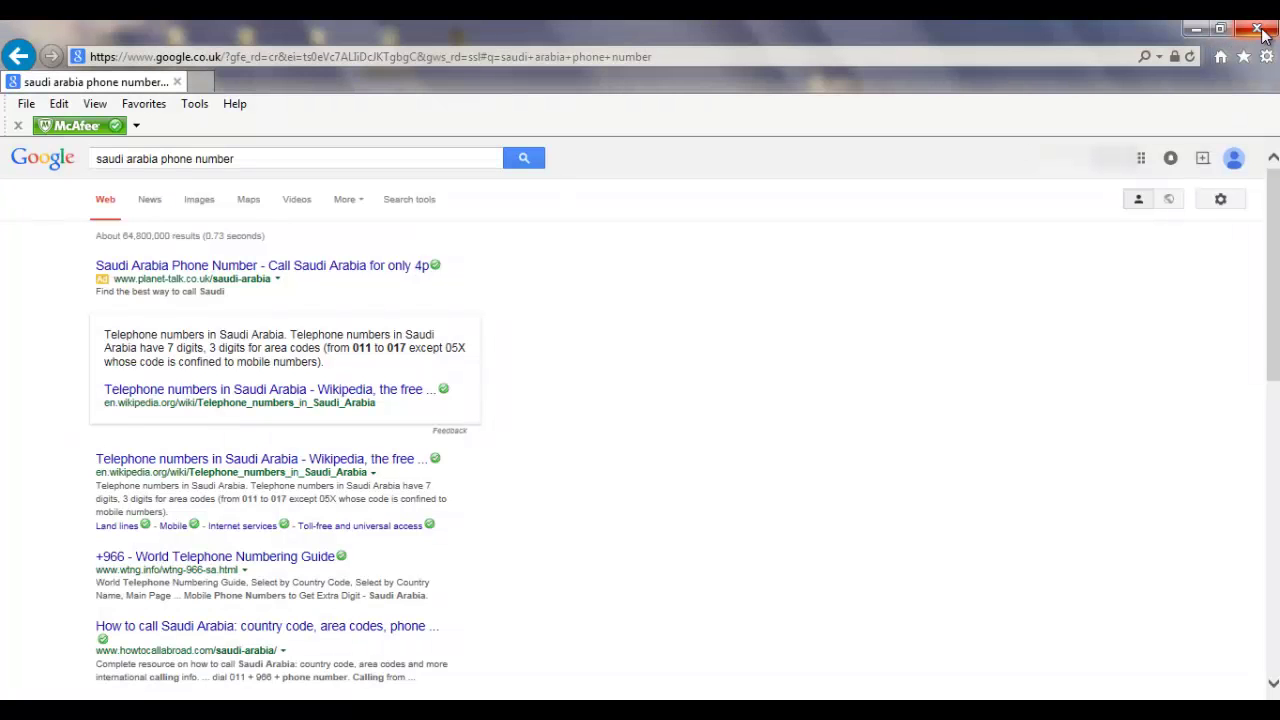